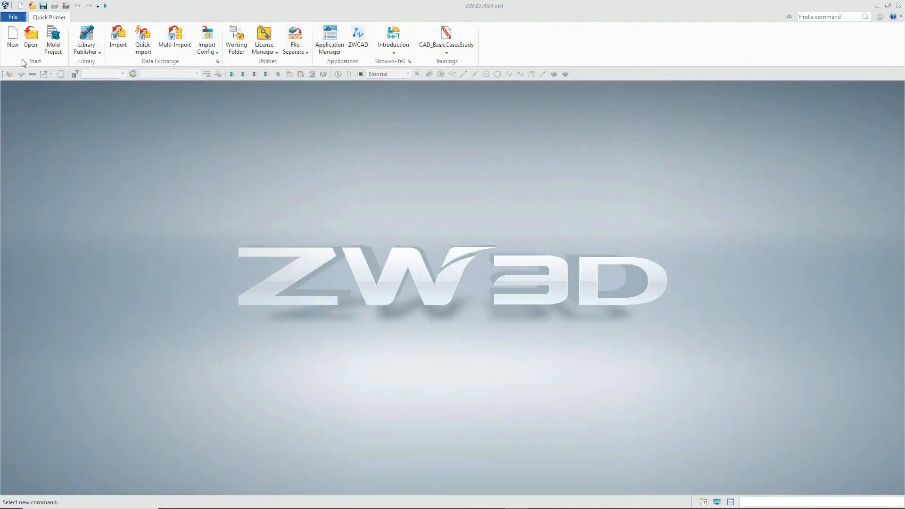
# Create a new standard part file named Lens from the PartTemplate(MM) template.
pyautogui.click(13, 46)
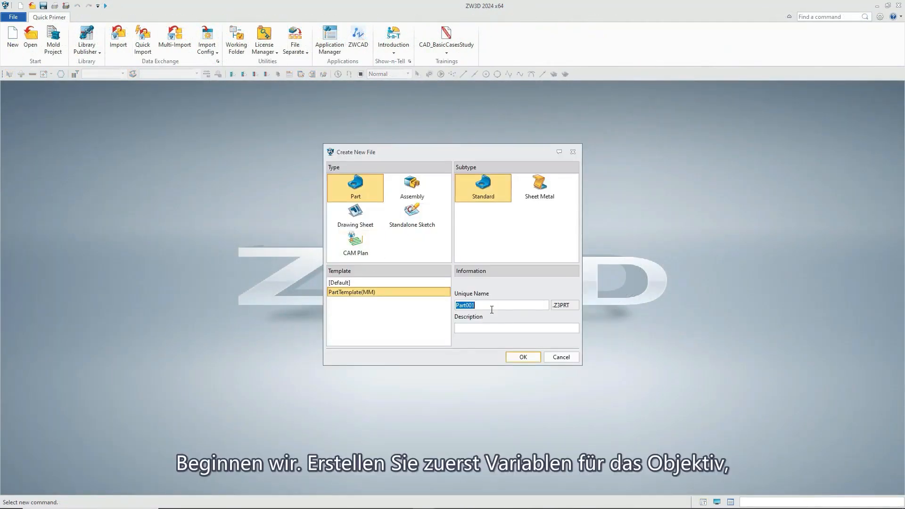
pyautogui.write('Lens')
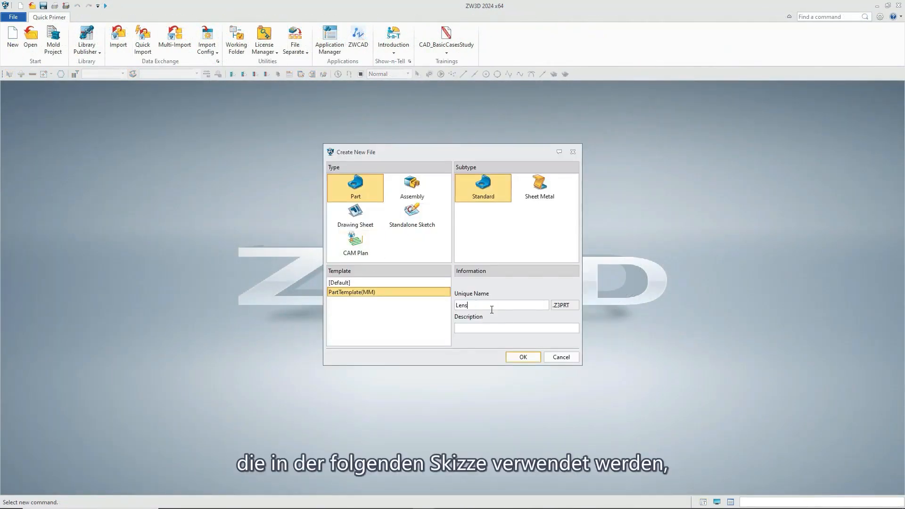
pyautogui.click(513, 356)
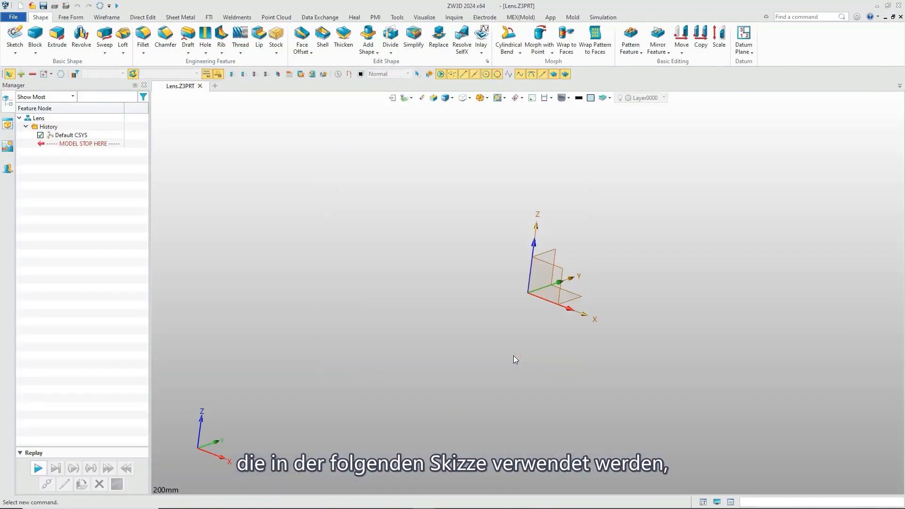
# Add a length variable named R in millimetres to the part's equations.
pyautogui.click(397, 17)
pyautogui.click(20, 49)
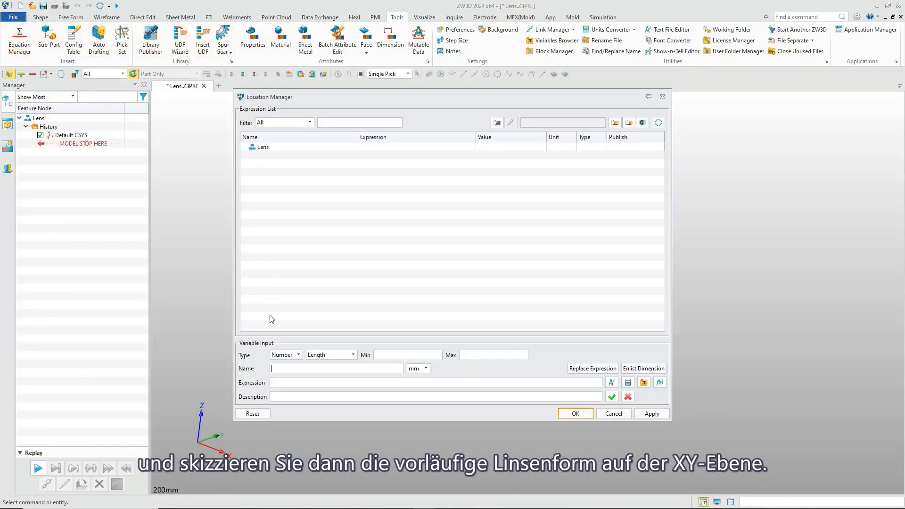
pyautogui.write('R')
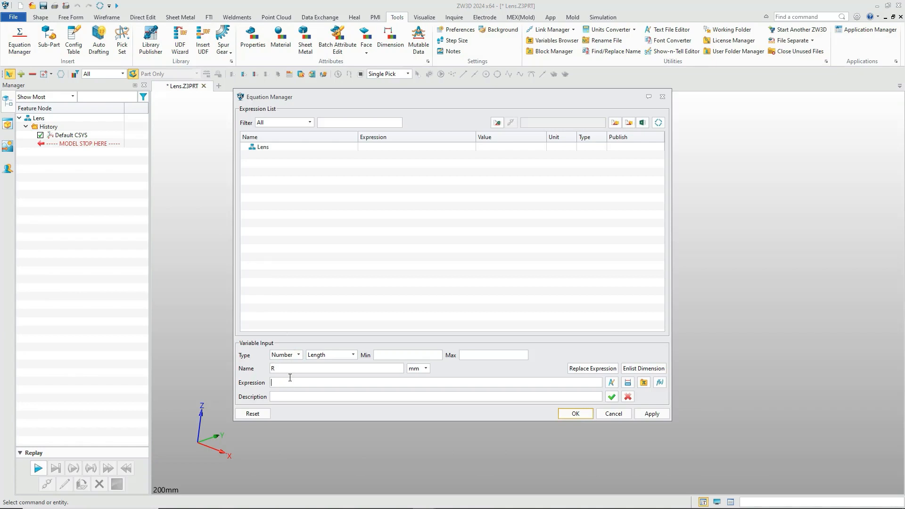
pyautogui.click(611, 397)
pyautogui.click(645, 413)
pyautogui.click(575, 413)
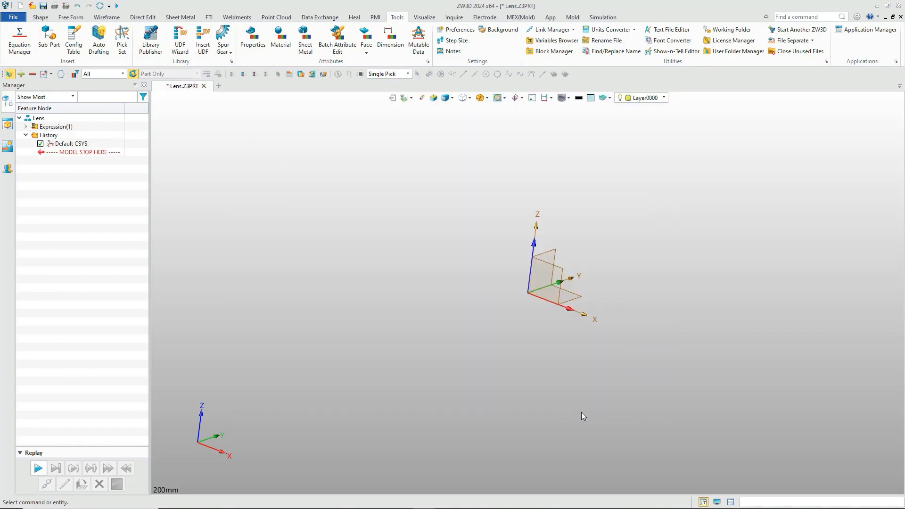
# Start a sketch on the default XY plane.
pyautogui.click(40, 17)
pyautogui.click(15, 37)
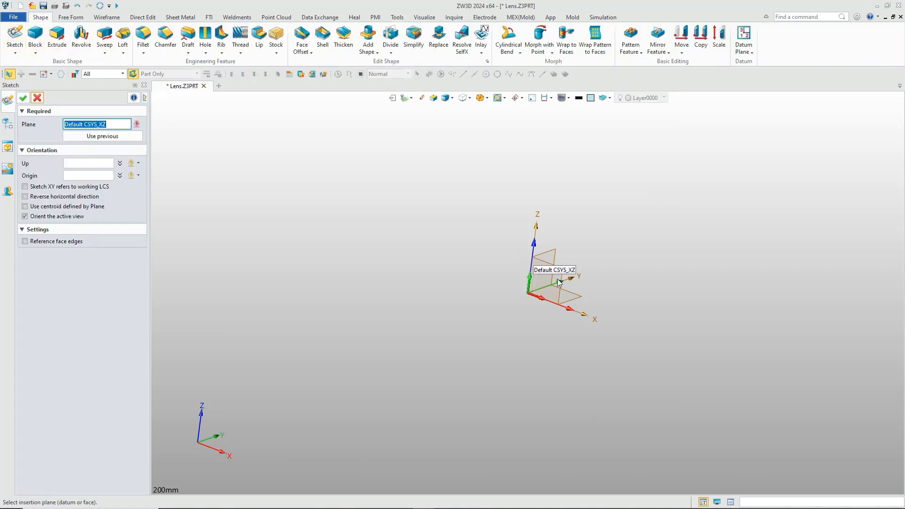
pyautogui.click(580, 298)
pyautogui.middleClick(580, 298)
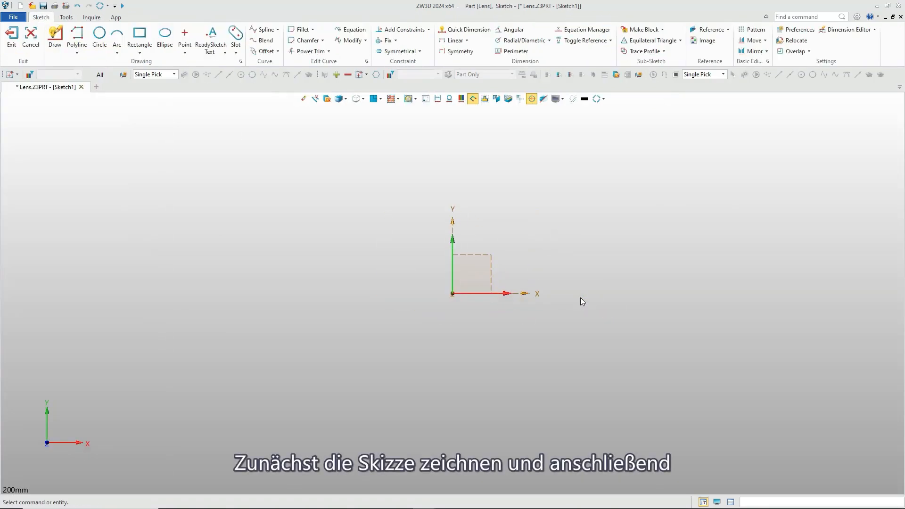
# Draw the stepped upper edge of the lens profile from above the origin, with a sloped segment near the start and a raised section towards each end.
pyautogui.moveTo(594, 273); pyautogui.dragTo(317, 337, button='middle')
pyautogui.scroll(4, 280, 279)
pyautogui.click(54, 37)
pyautogui.click(120, 337)
pyautogui.click(119, 312)
pyautogui.click(161, 272)
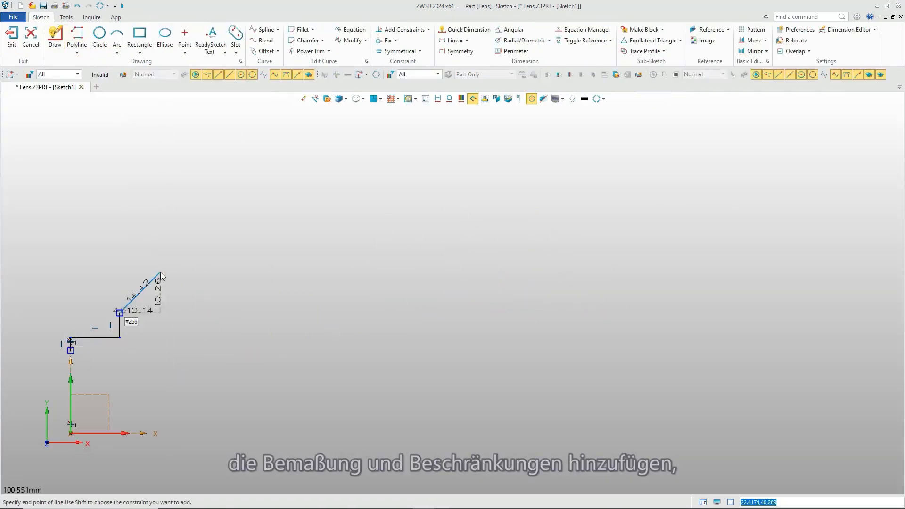
pyautogui.click(182, 272)
pyautogui.click(182, 246)
pyautogui.click(328, 245)
pyautogui.click(328, 277)
pyautogui.click(677, 278)
pyautogui.click(677, 262)
pyautogui.click(725, 261)
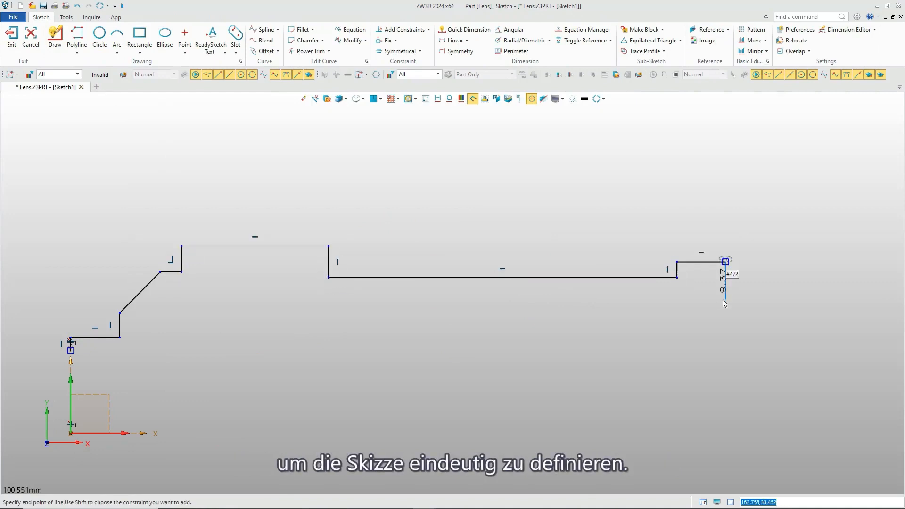
# Continue the profile through a groove and end flange, then back along the stepped underside, closing it at its starting point on the Y axis.
pyautogui.click(725, 302)
pyautogui.click(743, 332)
pyautogui.click(776, 332)
pyautogui.click(776, 272)
pyautogui.click(830, 272)
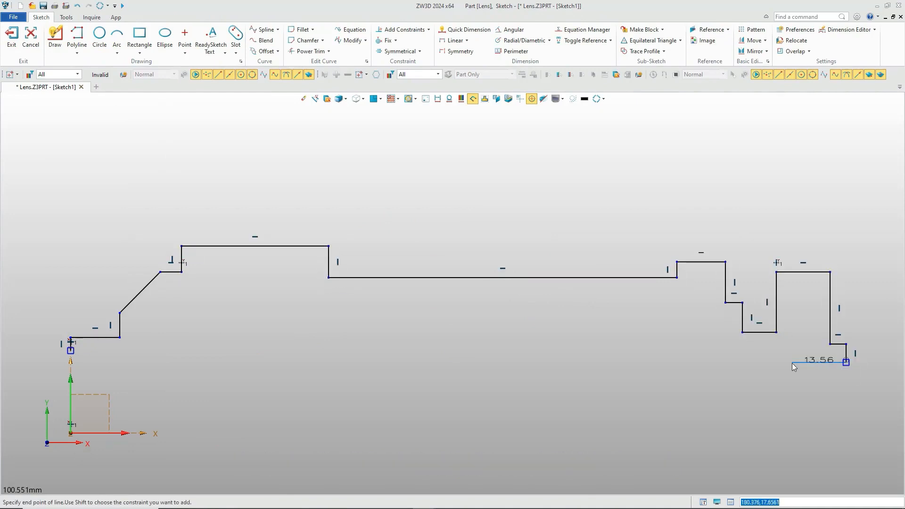
pyautogui.click(358, 399)
pyautogui.click(359, 408)
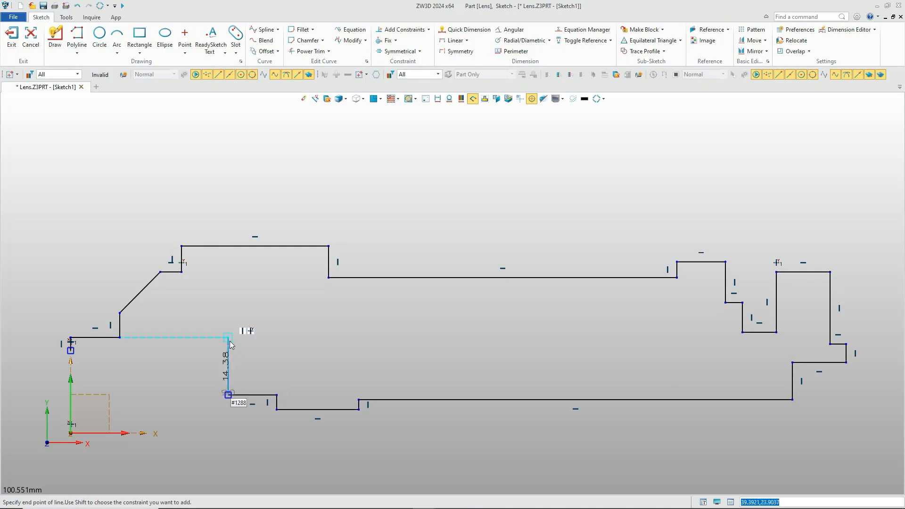
pyautogui.click(228, 350)
pyautogui.click(70, 351)
pyautogui.middleClick(324, 312)
# Add a vertical dimension from the origin to the profile's upper corner on the Y axis, linked to the variable R.
pyautogui.click(452, 41)
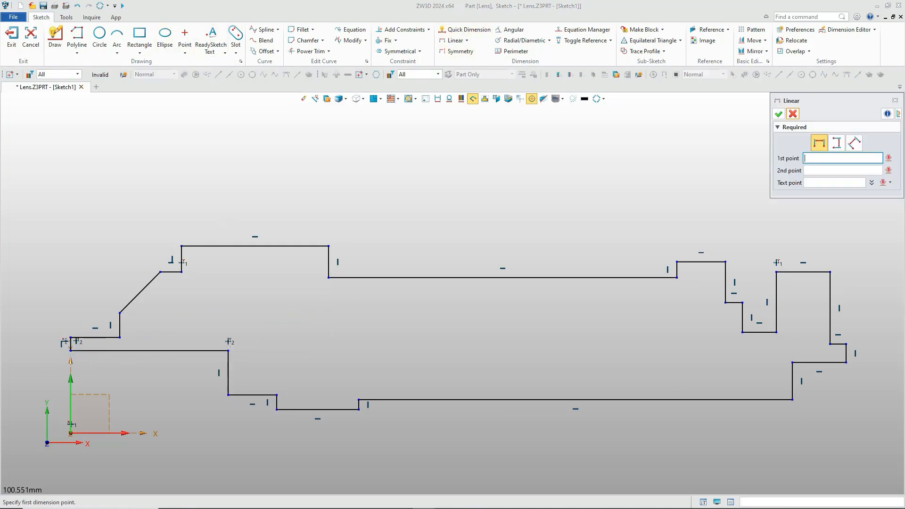
pyautogui.click(71, 338)
pyautogui.click(70, 433)
pyautogui.scroll(2, 87, 410)
pyautogui.moveTo(85, 410); pyautogui.dragTo(112, 385, button='middle')
pyautogui.click(836, 143)
pyautogui.click(65, 352)
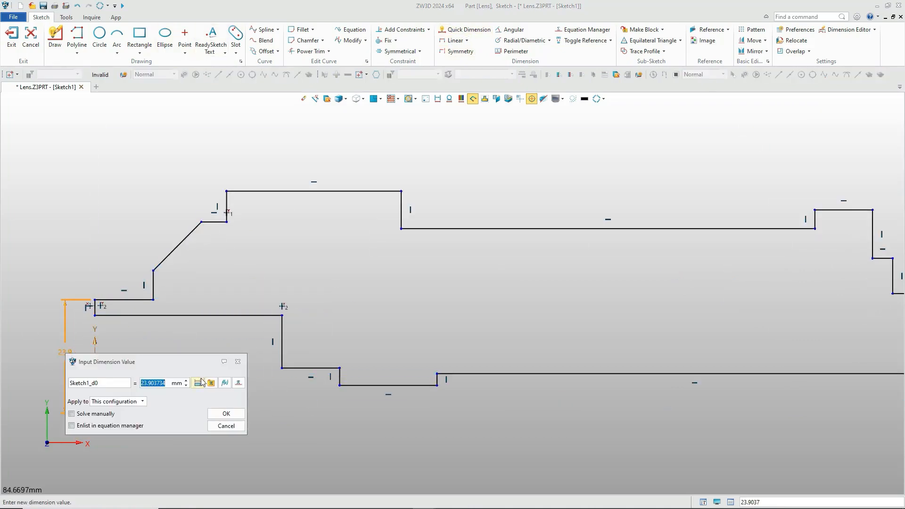
pyautogui.click(210, 382)
pyautogui.doubleClick(763, 182)
pyautogui.click(214, 412)
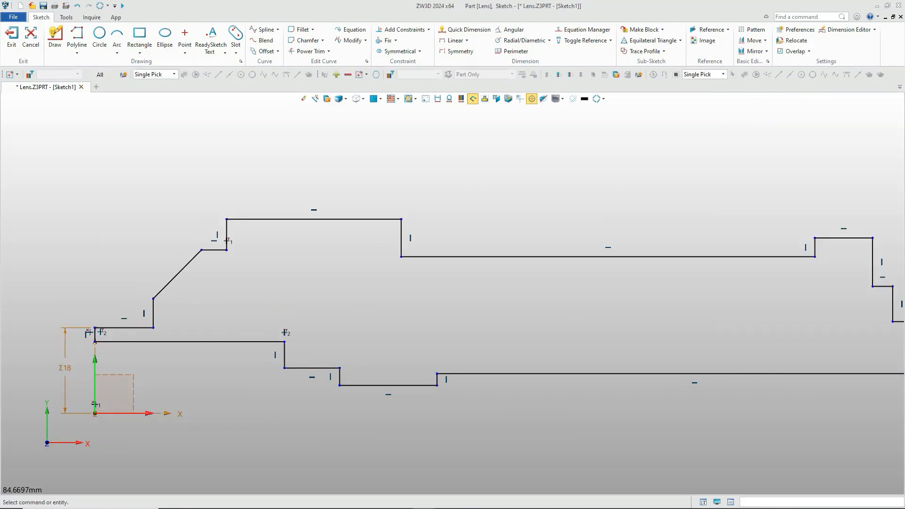
# Dimension the short horizontal segment before the slope at 3 mm and the underside segment starting on the Y axis at 8 mm.
pyautogui.click(465, 30)
pyautogui.click(124, 327)
pyautogui.click(120, 298)
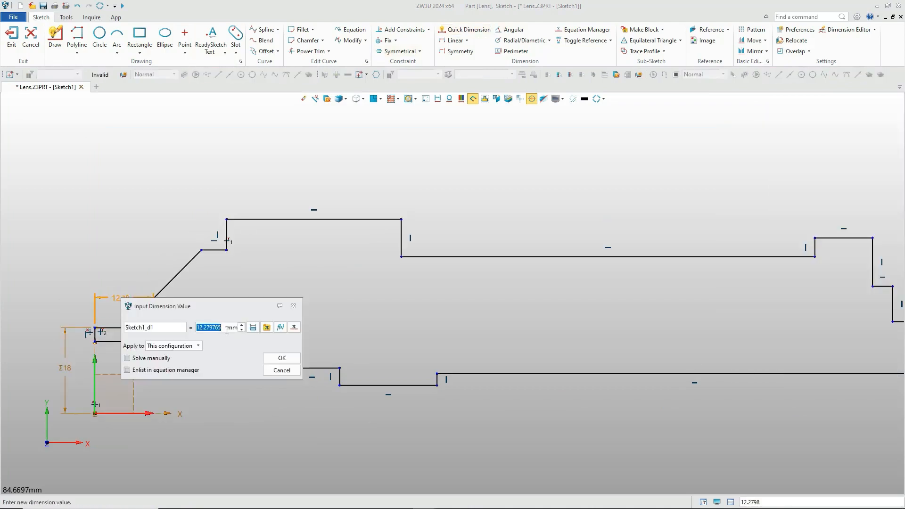
pyautogui.write('8')
pyautogui.press('Return')
pyautogui.click(187, 360)
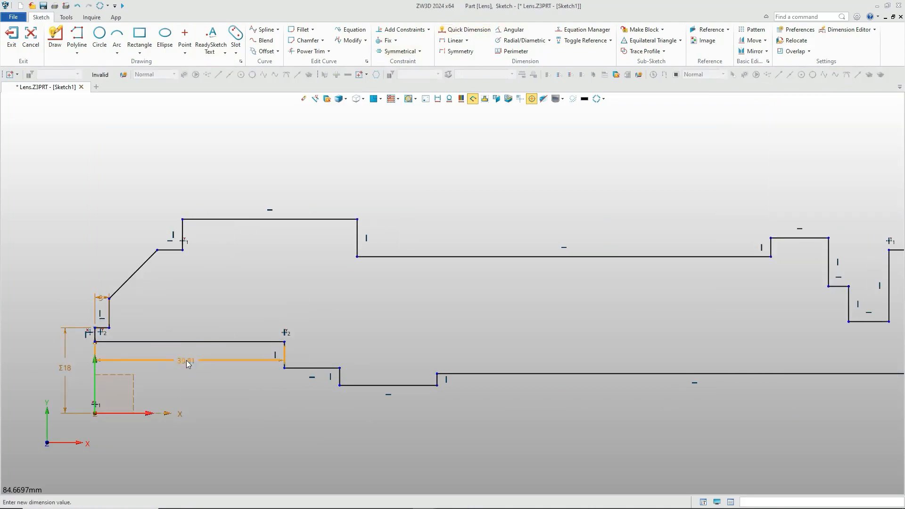
pyautogui.write('8')
pyautogui.press('Return')
# Dimension the raised upper segment after the slope horizontally and set its length to 7.5 mm.
pyautogui.click(269, 219)
pyautogui.click(269, 181)
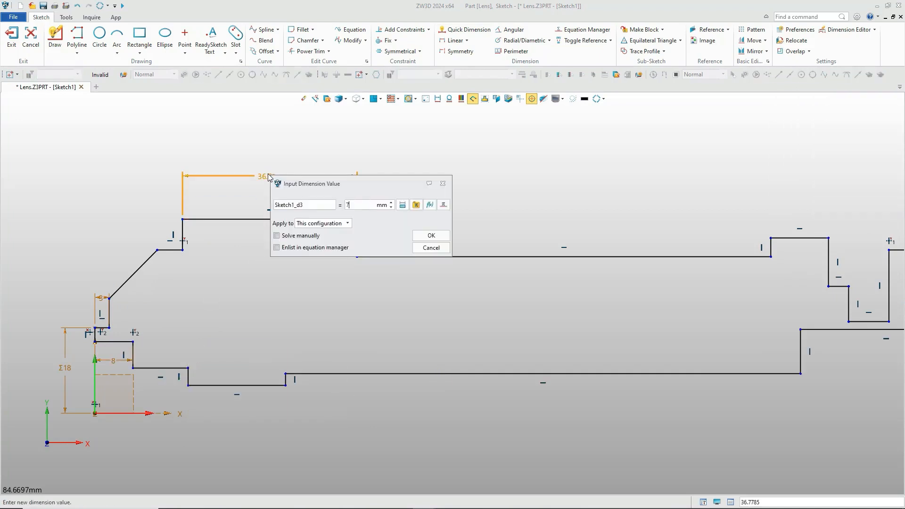
pyautogui.write('7')
pyautogui.press('Return')
pyautogui.click(783, 115)
pyautogui.doubleClick(124, 156)
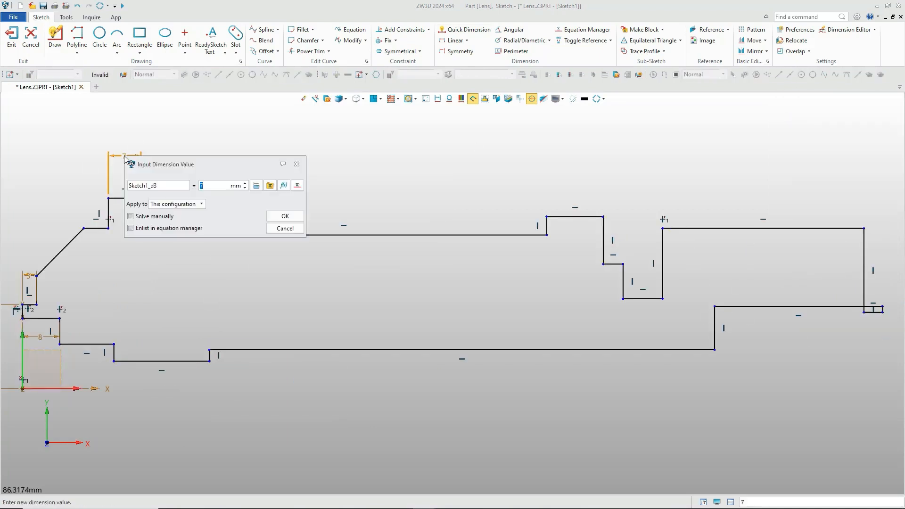
pyautogui.write('7.5')
pyautogui.press('Return')
# Dimension the short vertical segment at the foot of the slope at 1.7 mm.
pyautogui.middleClick(42, 290)
pyautogui.click(36, 289)
pyautogui.click(52, 300)
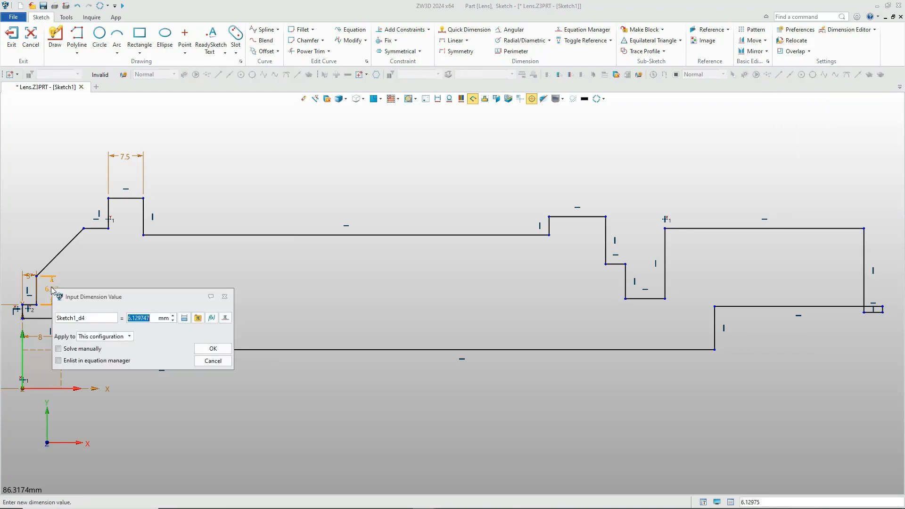
pyautogui.write('1.7')
pyautogui.press('Return')
pyautogui.click(787, 112)
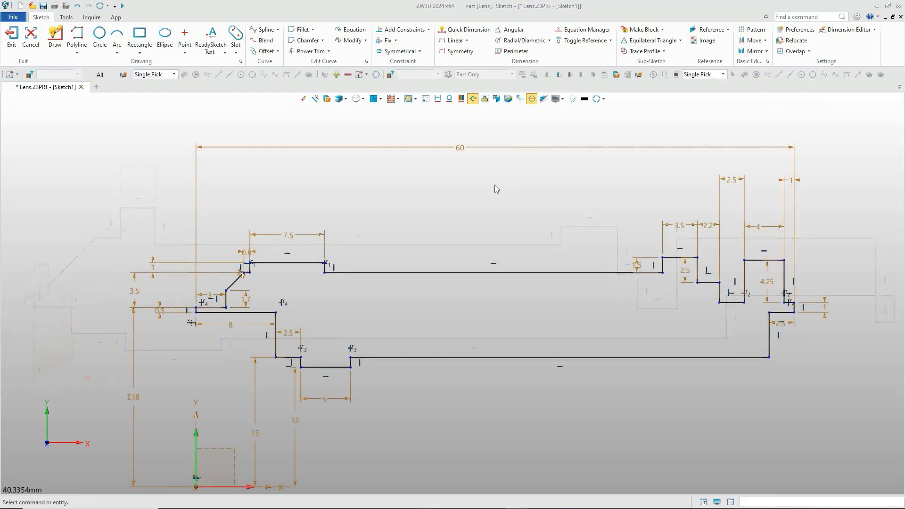
# Display the profile's constraint status by colour and finish the sketch.
pyautogui.click(461, 99)
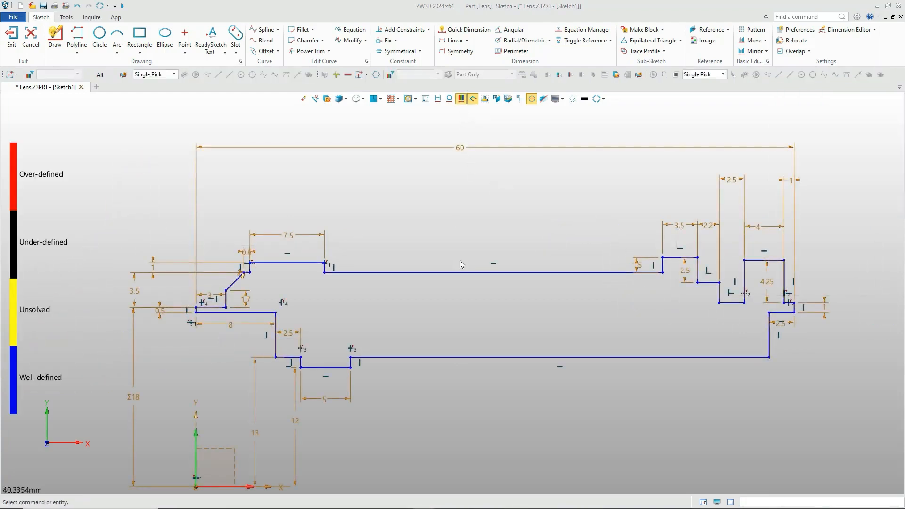
pyautogui.click(11, 36)
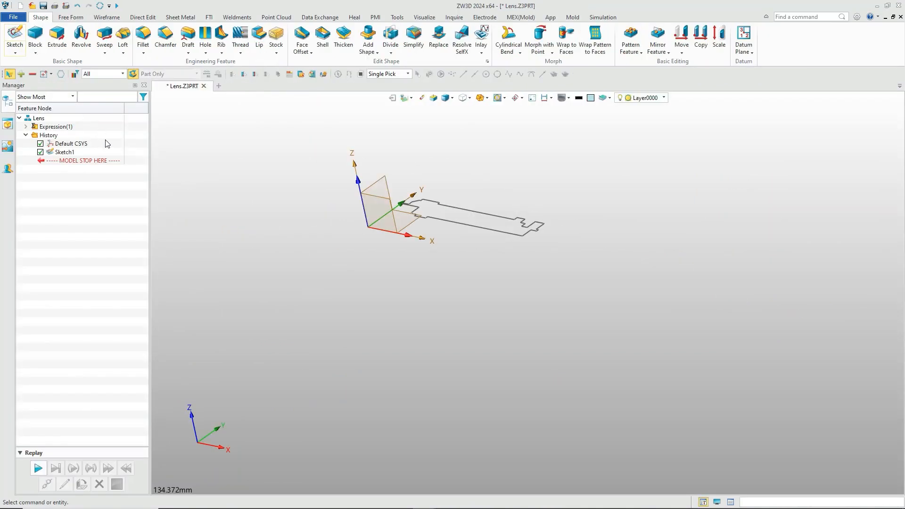
# Revolve the lens profile sketch 360 degrees about the X axis as a base shape.
pyautogui.click(81, 37)
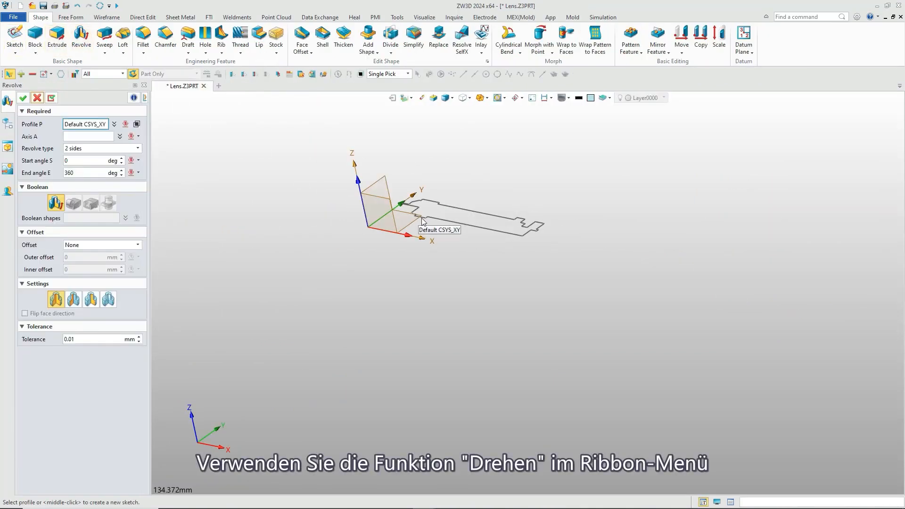
pyautogui.click(377, 229)
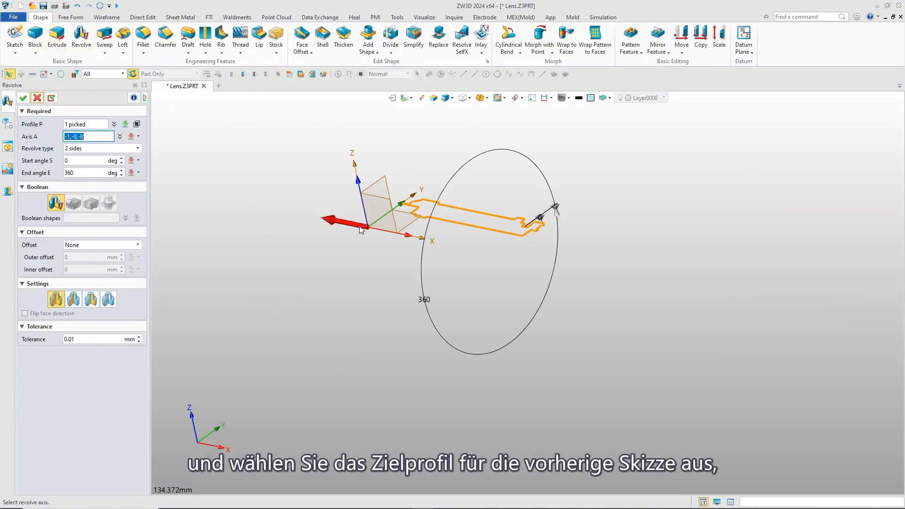
pyautogui.click(24, 98)
# Start a sketch on the narrow ring-shaped end face around the barrel's wide opening.
pyautogui.moveTo(267, 221); pyautogui.dragTo(473, 249, button='right')
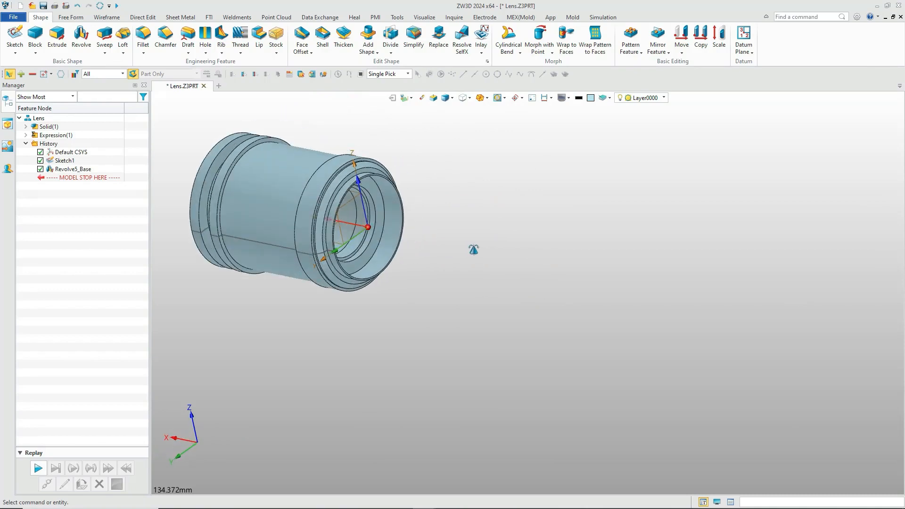
pyautogui.moveTo(446, 266); pyautogui.dragTo(541, 292, button='middle')
pyautogui.scroll(3, 539, 292)
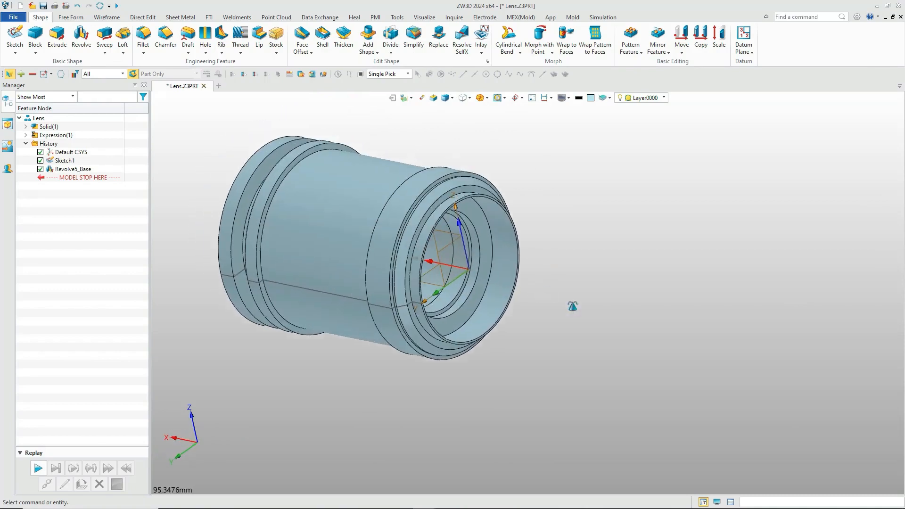
pyautogui.click(15, 37)
pyautogui.scroll(3, 513, 216)
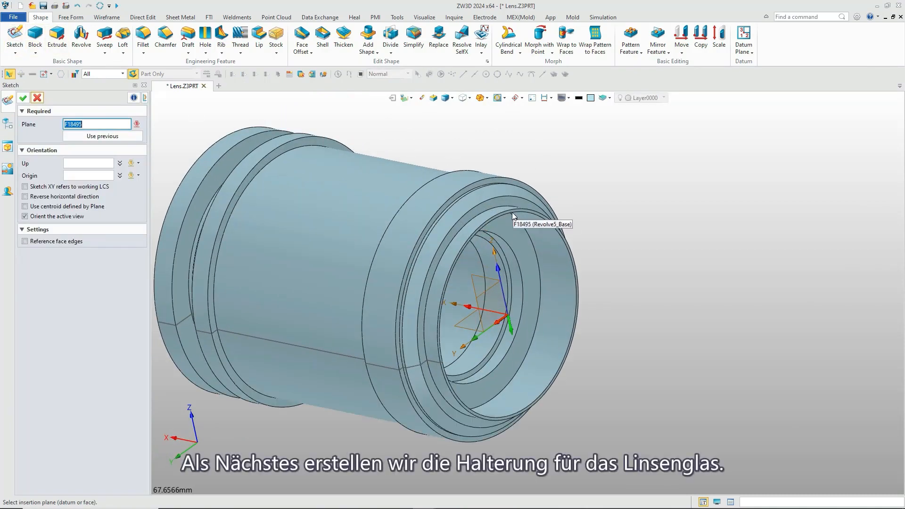
pyautogui.click(513, 215)
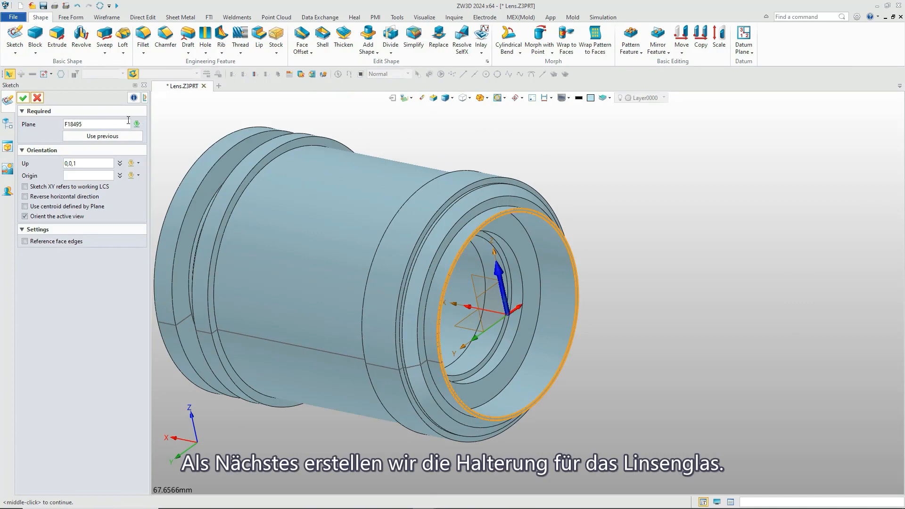
pyautogui.click(23, 98)
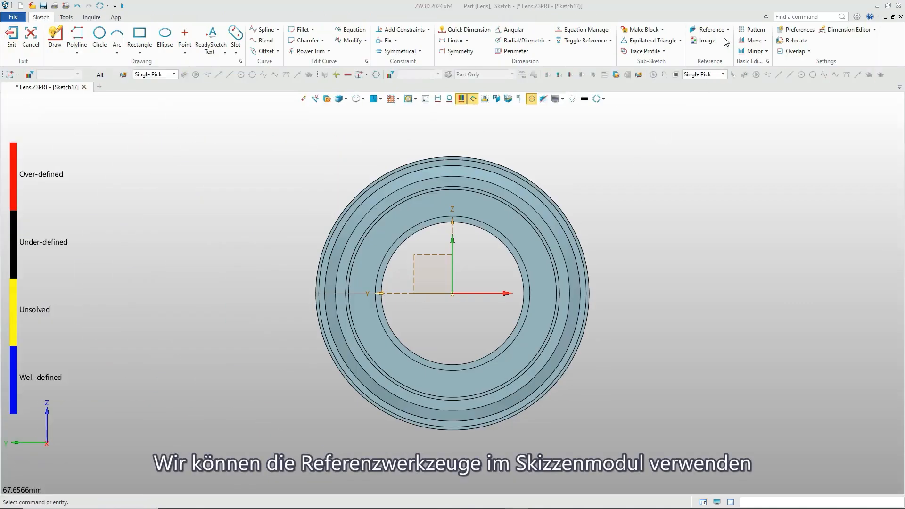
# Reference the inner bore's circular edge into the sketch, convert it from construction to regular geometry, and finish the sketch.
pyautogui.click(709, 30)
pyautogui.click(482, 233)
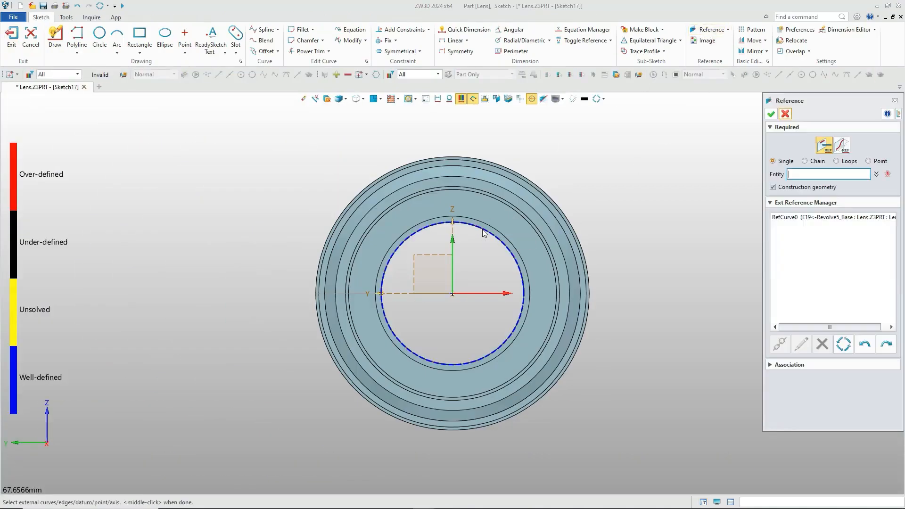
pyautogui.click(771, 114)
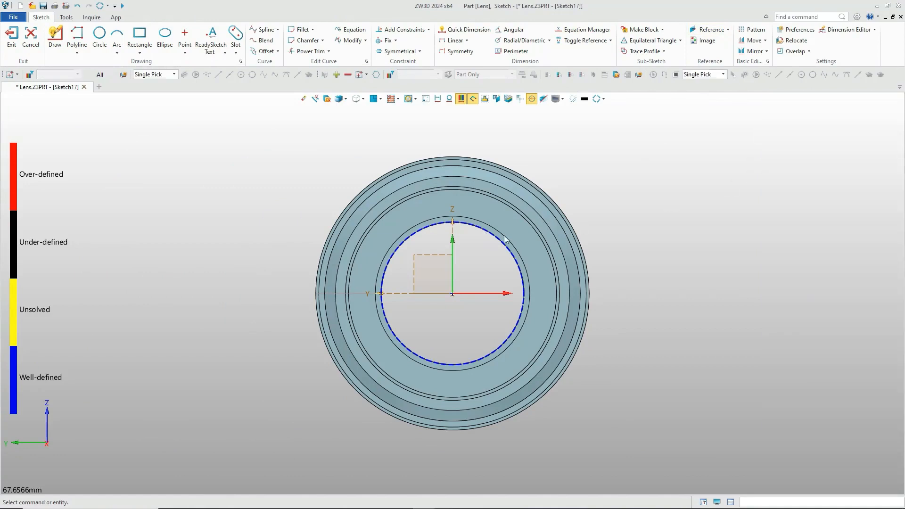
pyautogui.rightClick(497, 242)
pyautogui.click(515, 231)
pyautogui.click(11, 35)
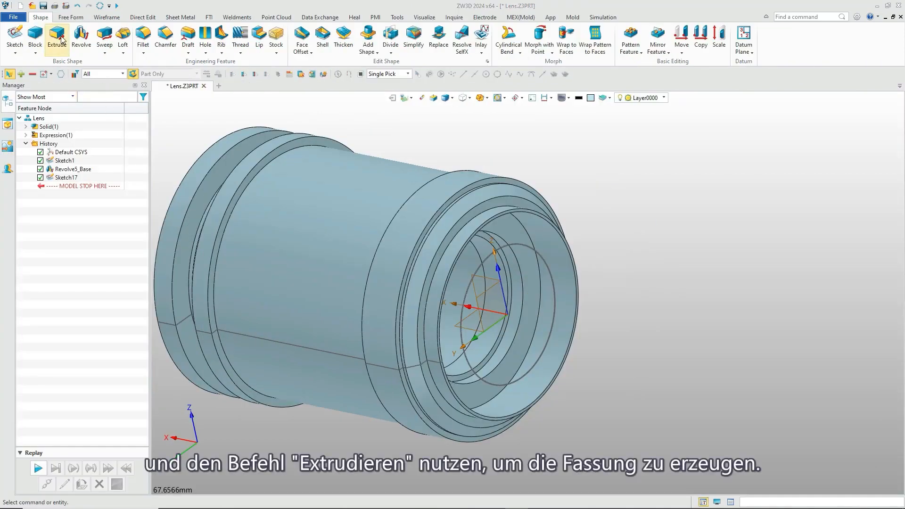
# Start extruding the circle sketch from the end face, with its start limit at a point on the bore's inner step edge, at -10.5 mm.
pyautogui.click(57, 36)
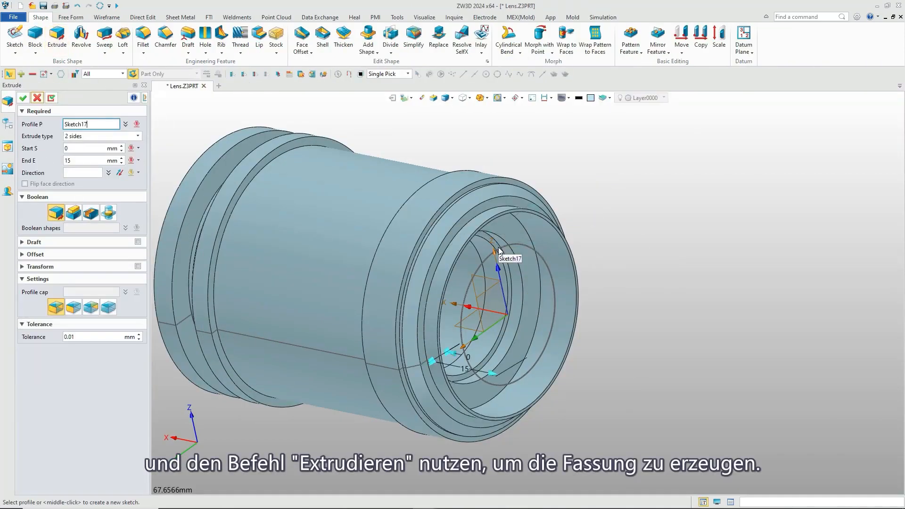
pyautogui.click(498, 247)
pyautogui.moveTo(512, 247); pyautogui.dragTo(467, 234, button='right')
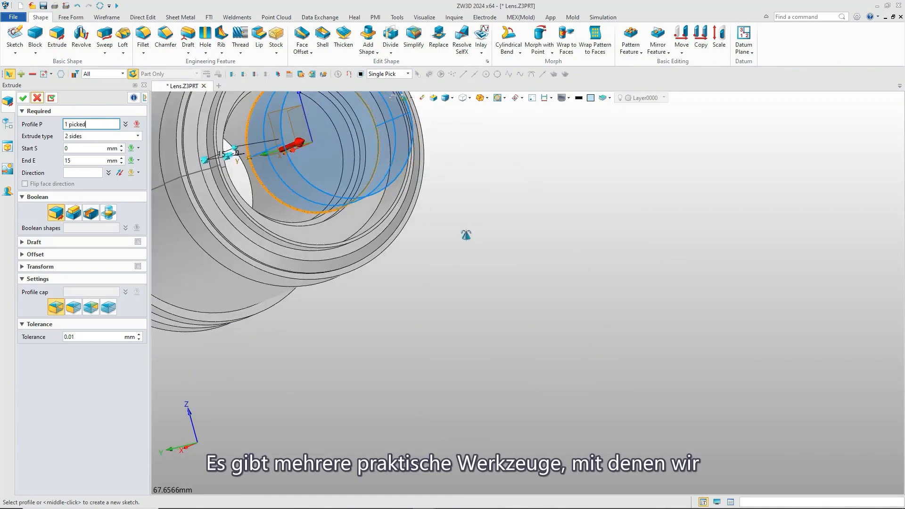
pyautogui.moveTo(466, 235); pyautogui.dragTo(679, 358, button='middle')
pyautogui.scroll(-1, 678, 358)
pyautogui.moveTo(679, 359); pyautogui.dragTo(664, 344, button='right')
pyautogui.moveTo(664, 344); pyautogui.dragTo(554, 252, button='middle')
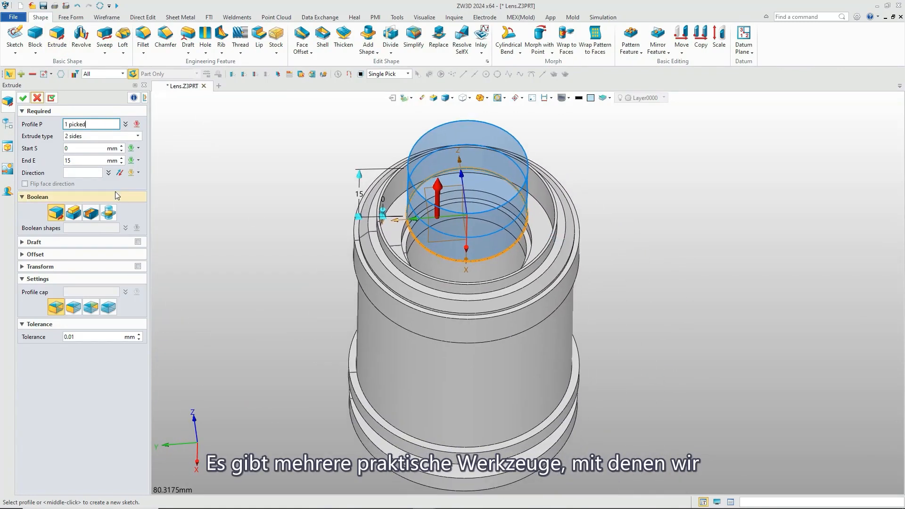
pyautogui.click(140, 152)
pyautogui.click(165, 208)
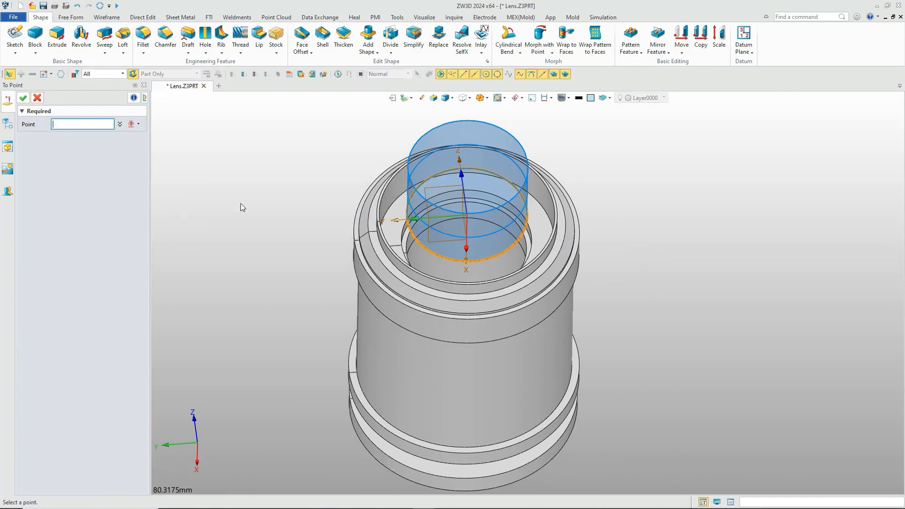
pyautogui.scroll(4, 516, 220)
pyautogui.moveTo(522, 219)
pyautogui.mouseDown(button='right')
pyautogui.moveTo(539, 205)
pyautogui.moveTo(524, 233)
pyautogui.mouseUp(button='right')
pyautogui.click(528, 233)
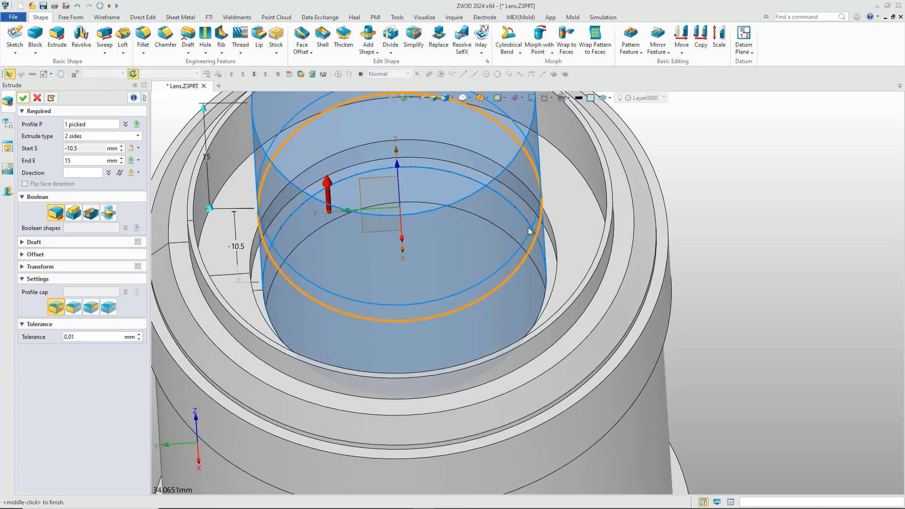
# Set the extrusion's end limit to the point 50 percent between two picked points on the bore's inner edges, at -13 mm.
pyautogui.click(139, 160)
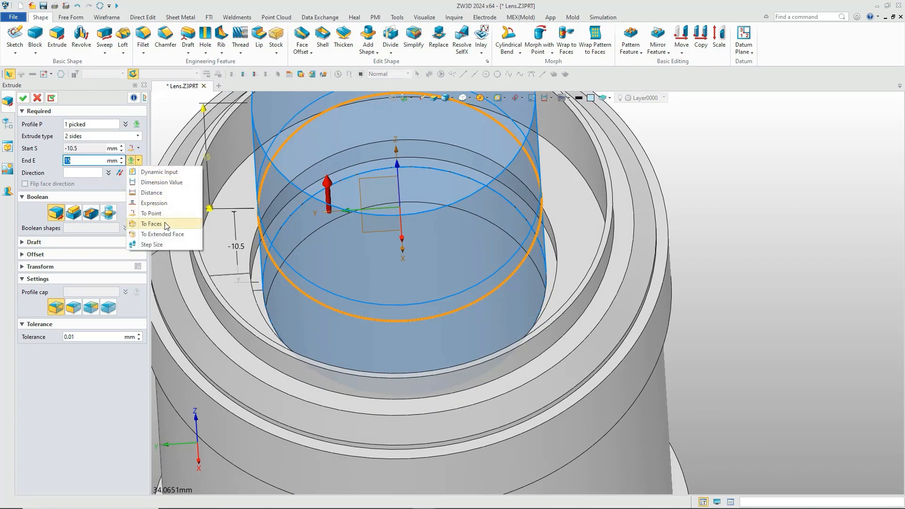
pyautogui.click(167, 213)
pyautogui.moveTo(513, 222); pyautogui.dragTo(516, 197, button='right')
pyautogui.rightClick(517, 198)
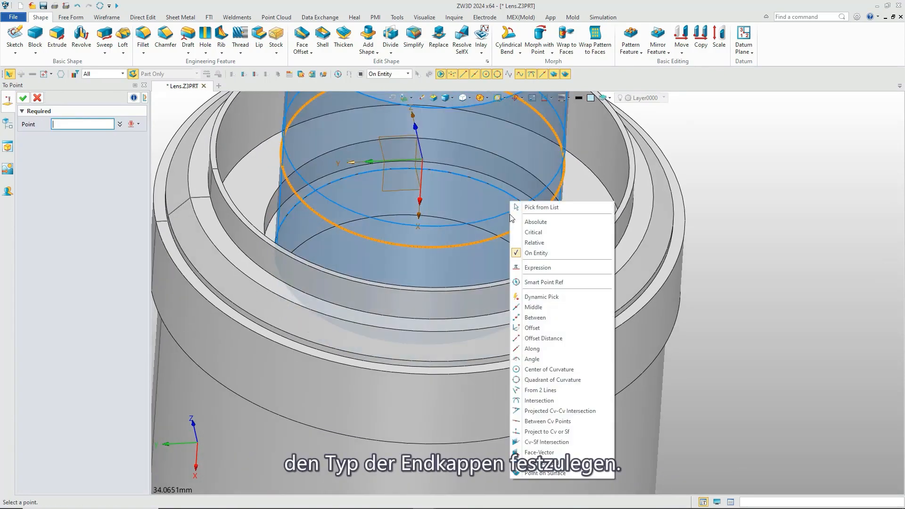
pyautogui.click(537, 317)
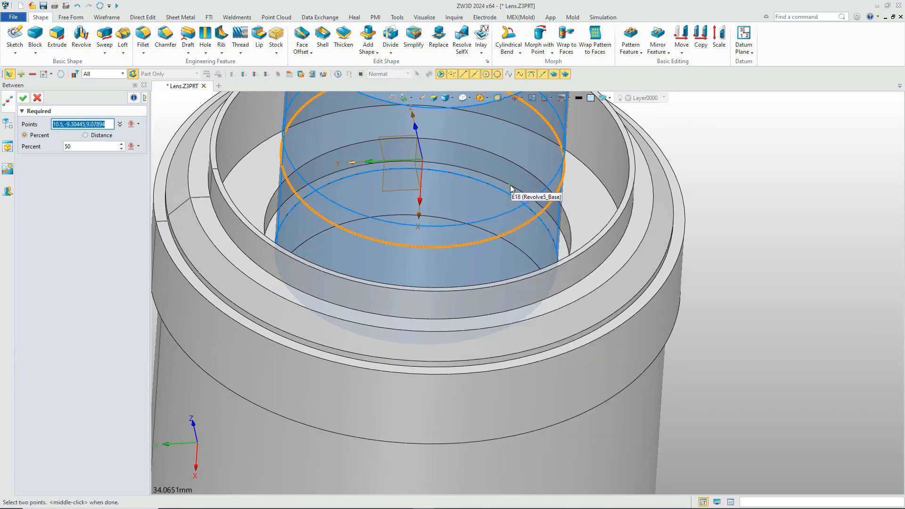
pyautogui.moveTo(510, 185)
pyautogui.mouseDown(button='right')
pyautogui.moveTo(521, 209)
pyautogui.moveTo(520, 200)
pyautogui.mouseUp(button='right')
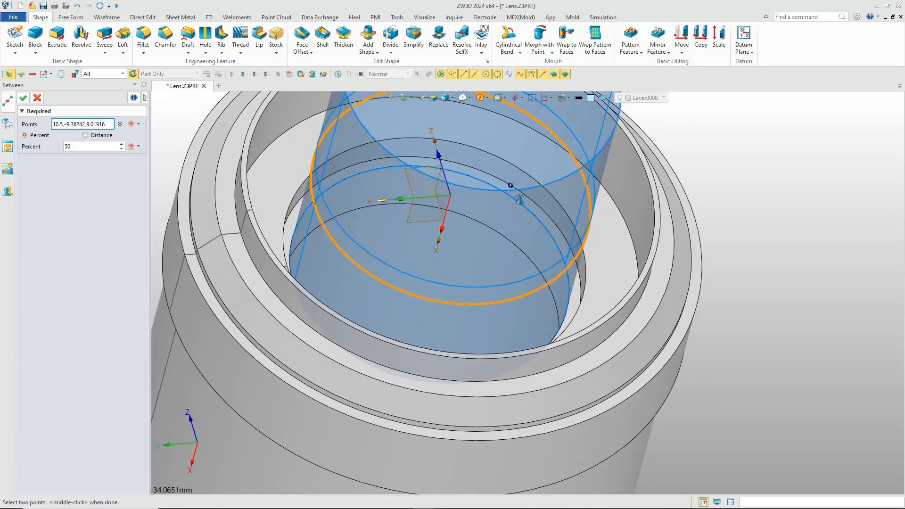
pyautogui.click(513, 241)
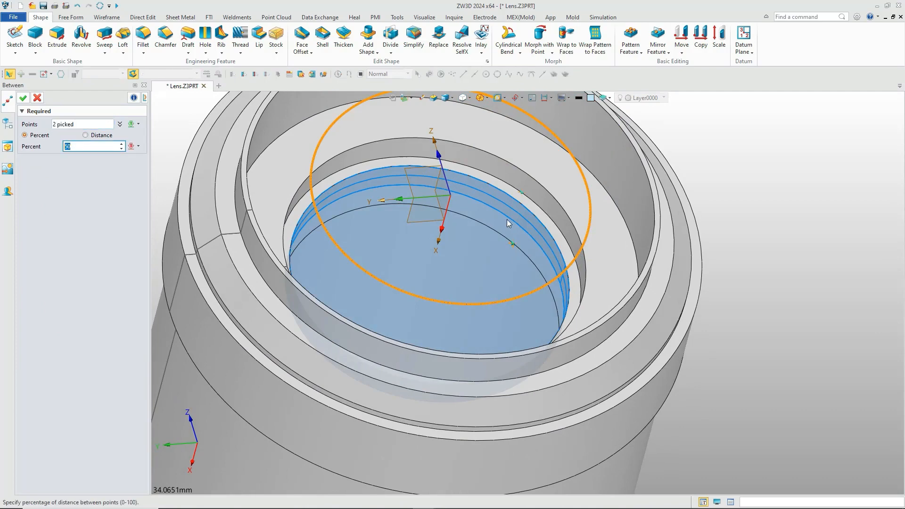
pyautogui.click(23, 98)
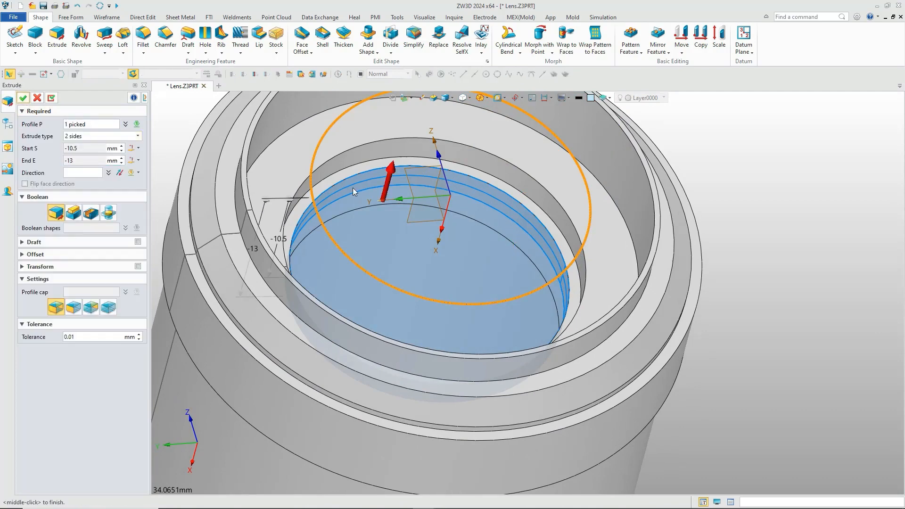
# Cap only the end of the extrusion and complete it as an open base surface.
pyautogui.scroll(-5, 371, 204)
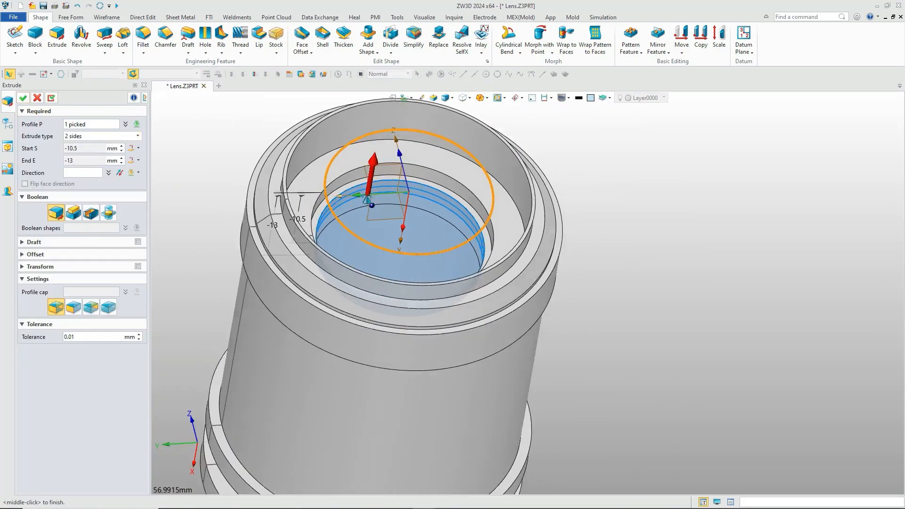
pyautogui.click(91, 306)
pyautogui.moveTo(185, 211); pyautogui.dragTo(237, 201, button='middle')
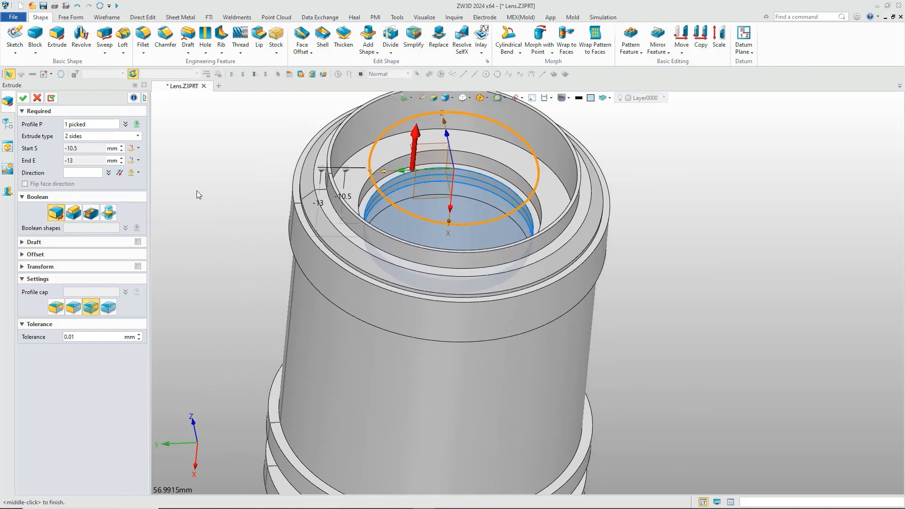
pyautogui.click(23, 98)
pyautogui.scroll(-4, 245, 230)
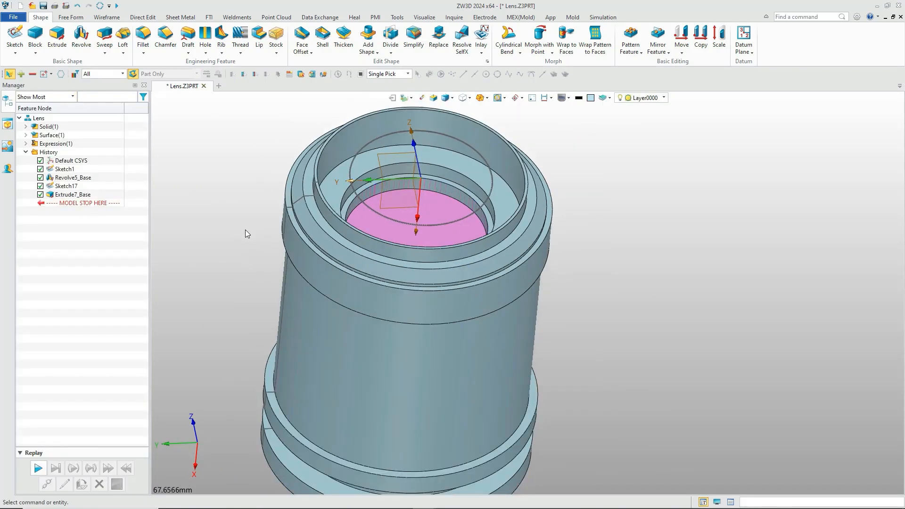
# Expand the solid and surface lists in the feature tree and hide the revolved barrel solid.
pyautogui.click(71, 17)
pyautogui.click(26, 126)
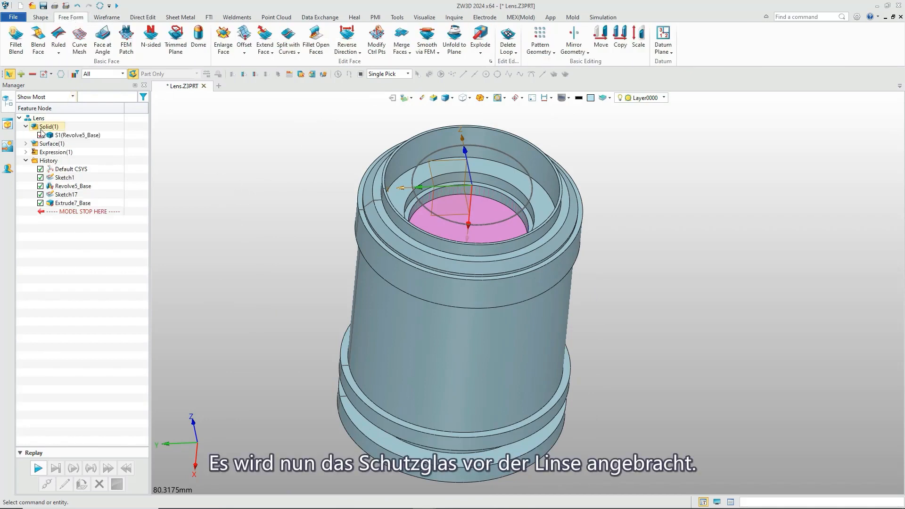
pyautogui.click(25, 143)
pyautogui.click(40, 135)
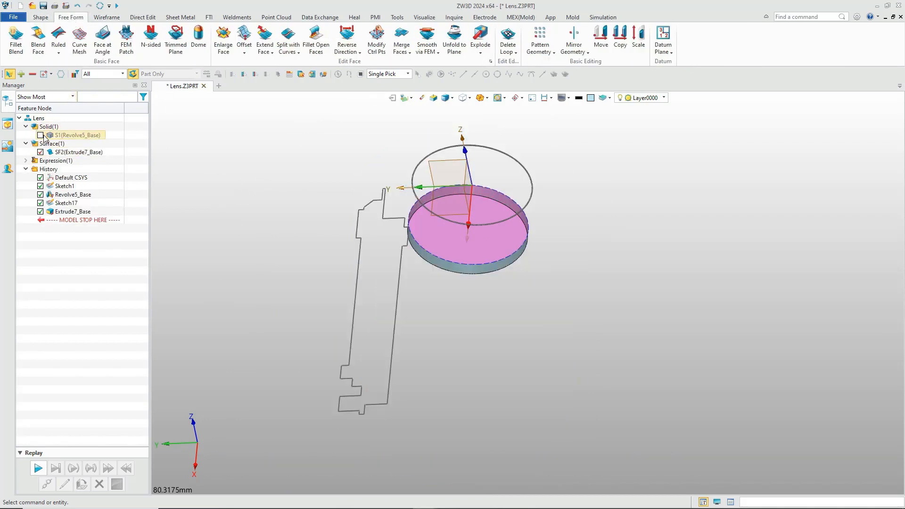
# Create a tangent dome 2 mm high on the open circular edge of the extruded glass surface.
pyautogui.click(198, 38)
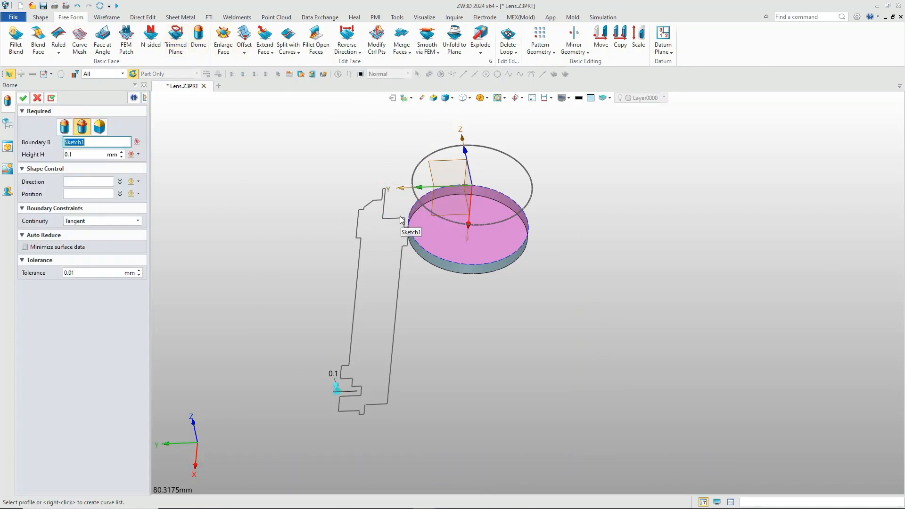
pyautogui.click(414, 210)
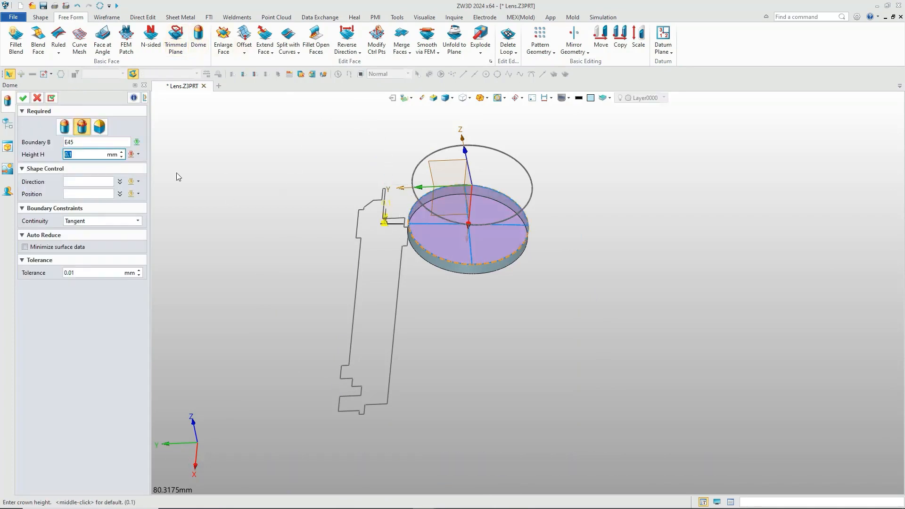
pyautogui.write('1')
pyautogui.press('Return')
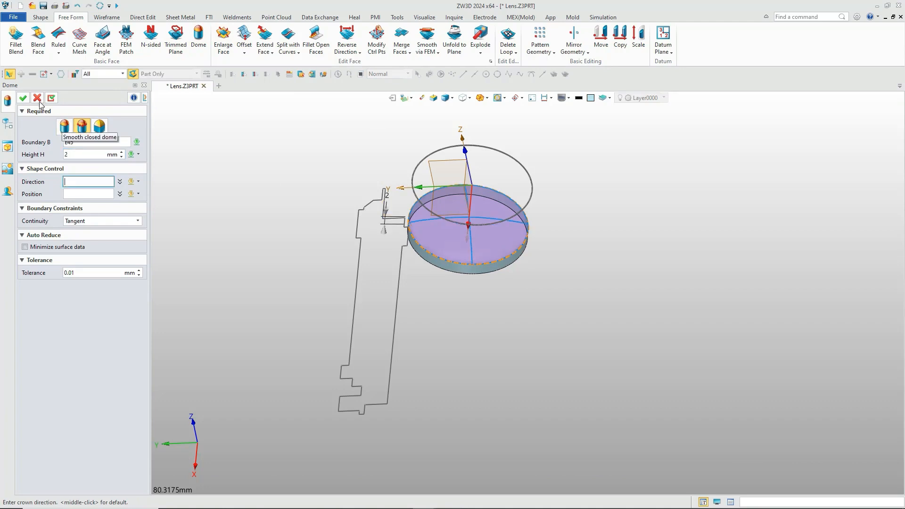
pyautogui.click(23, 97)
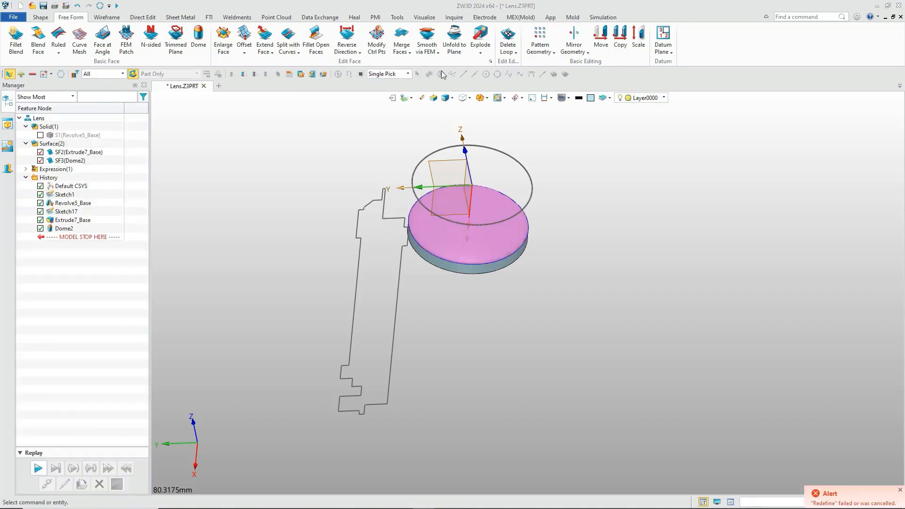
# Sew the dome surface to the extruded glass surface, using the extruded surface as the base.
pyautogui.click(480, 52)
pyautogui.click(490, 80)
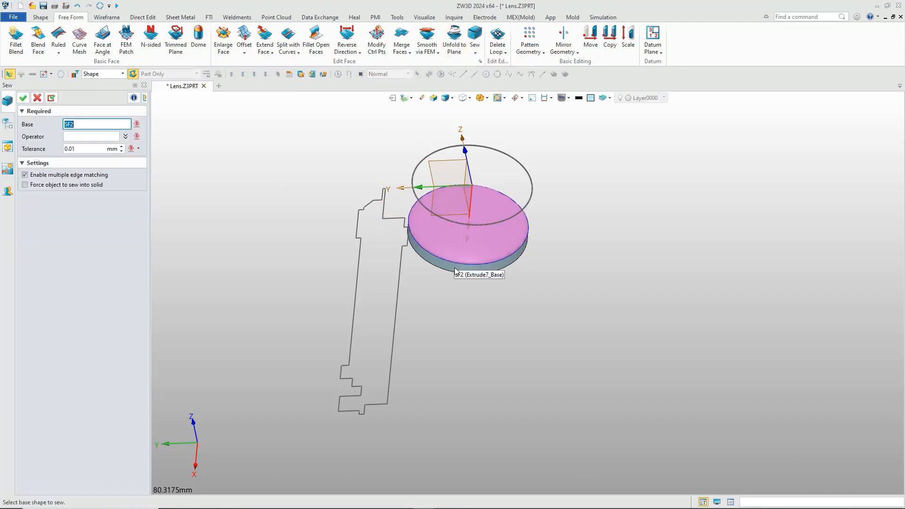
pyautogui.click(454, 254)
pyautogui.click(95, 134)
pyautogui.click(442, 240)
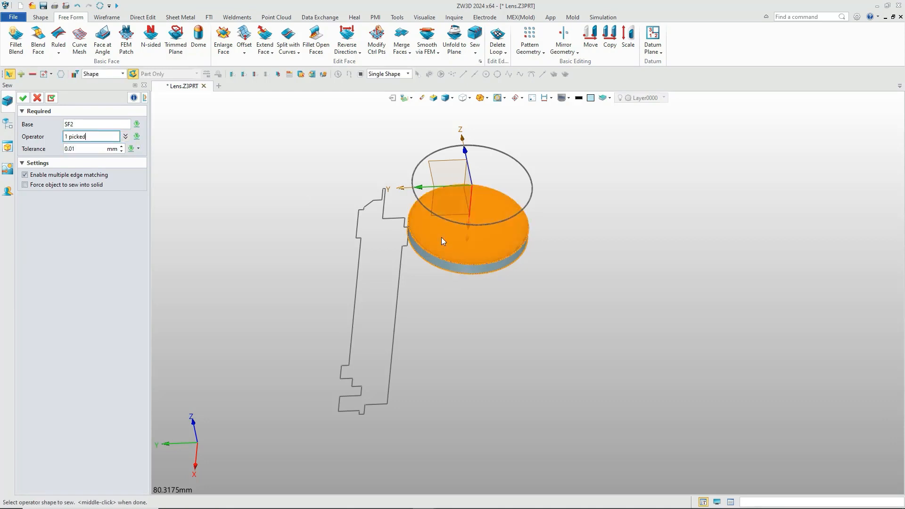
pyautogui.click(23, 98)
# Show the revolved barrel solid again and hide the lens profile sketch and the circle sketch.
pyautogui.click(40, 135)
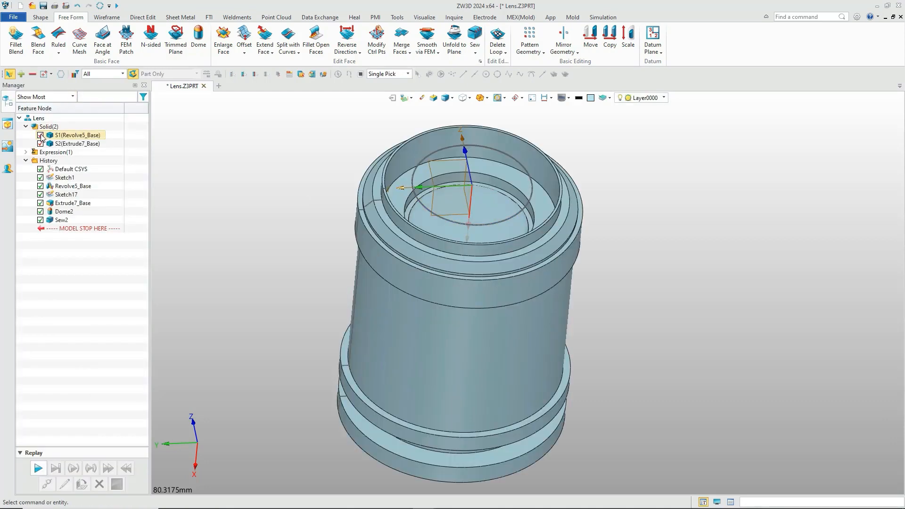
pyautogui.rightClick(77, 178)
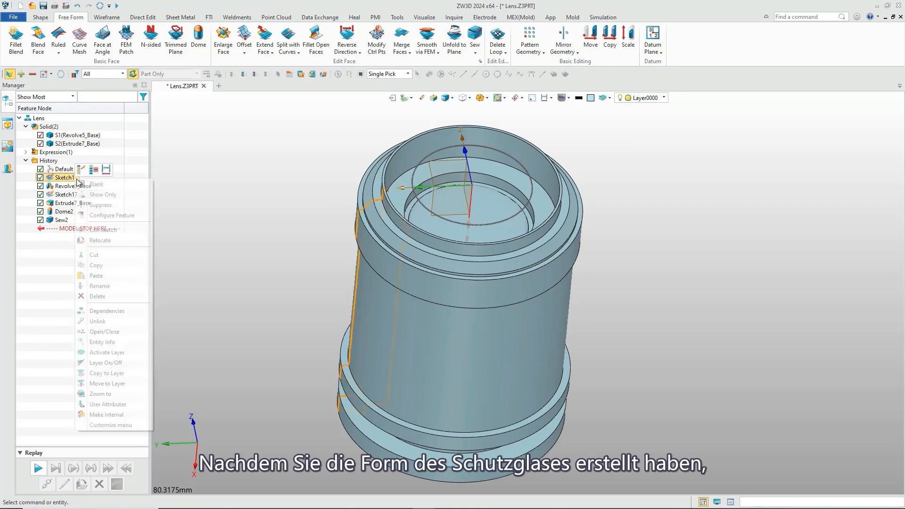
pyautogui.click(93, 169)
pyautogui.rightClick(76, 194)
pyautogui.click(92, 185)
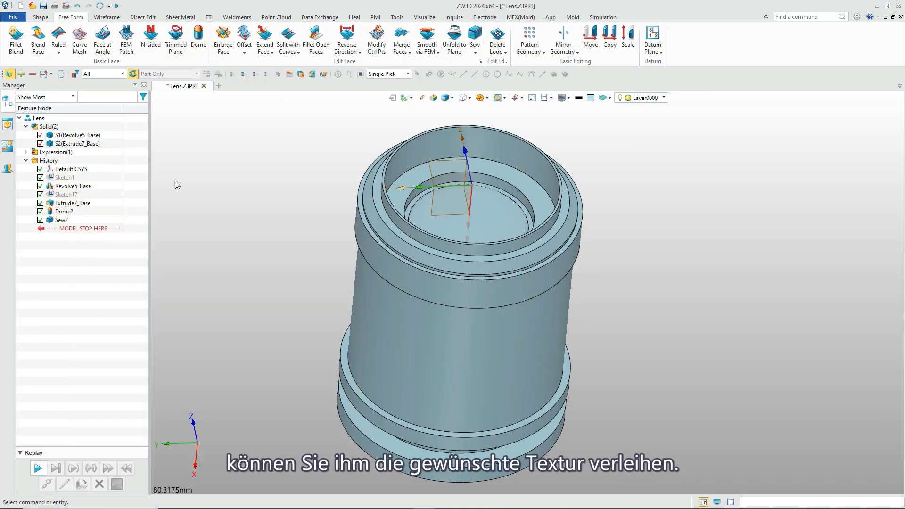
# Start a texture map with Lens.jpg from the "1.2 Camera—Lens.z3prt" folder on the glass dome face, using the centre orientation.
pyautogui.click(424, 16)
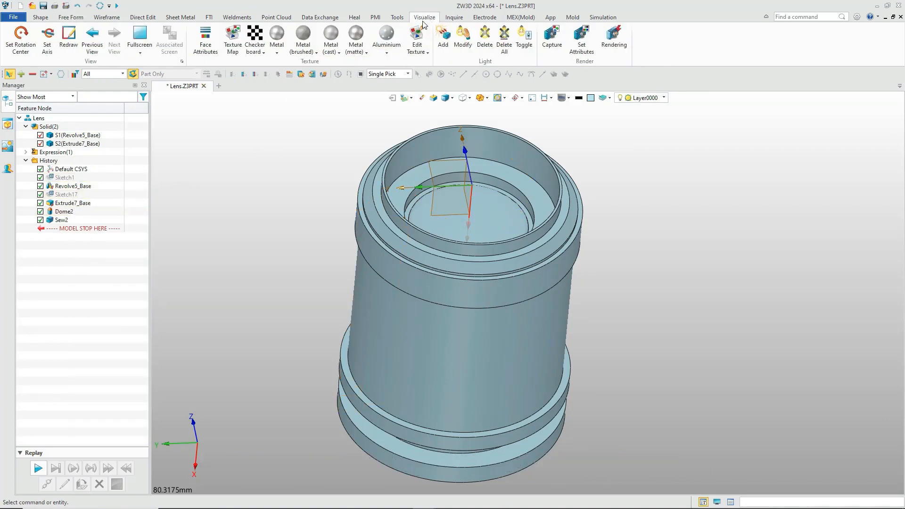
pyautogui.click(232, 40)
pyautogui.middleClick(456, 201)
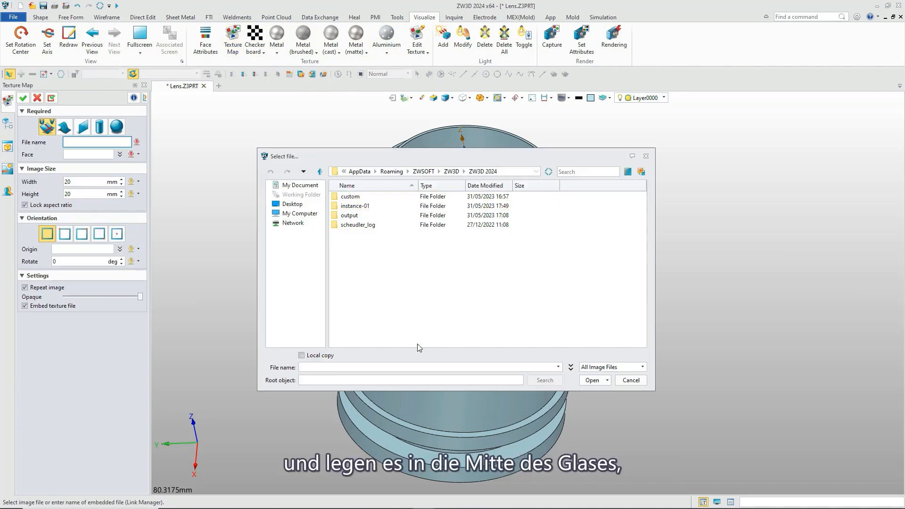
pyautogui.write('G:\\海外社媒\\Q2\\1.2 Camera—Lens.z3prt')
pyautogui.press('Return')
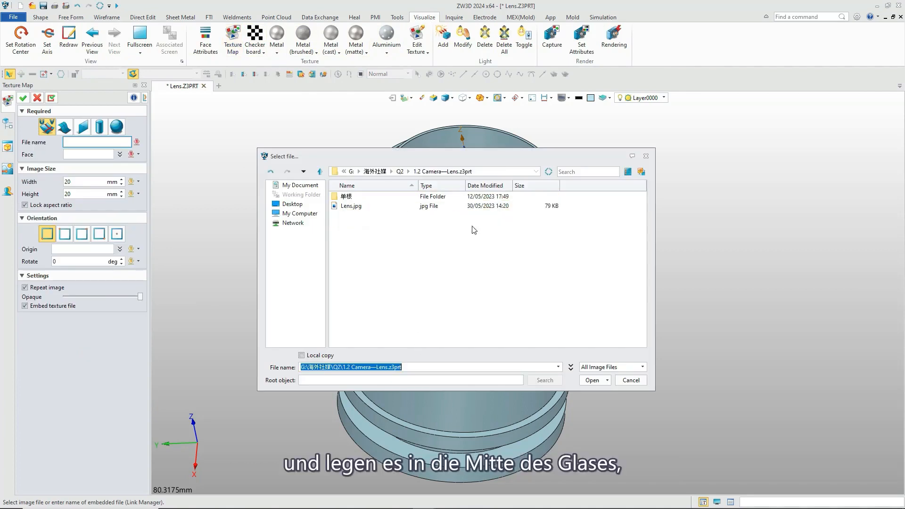
pyautogui.doubleClick(391, 205)
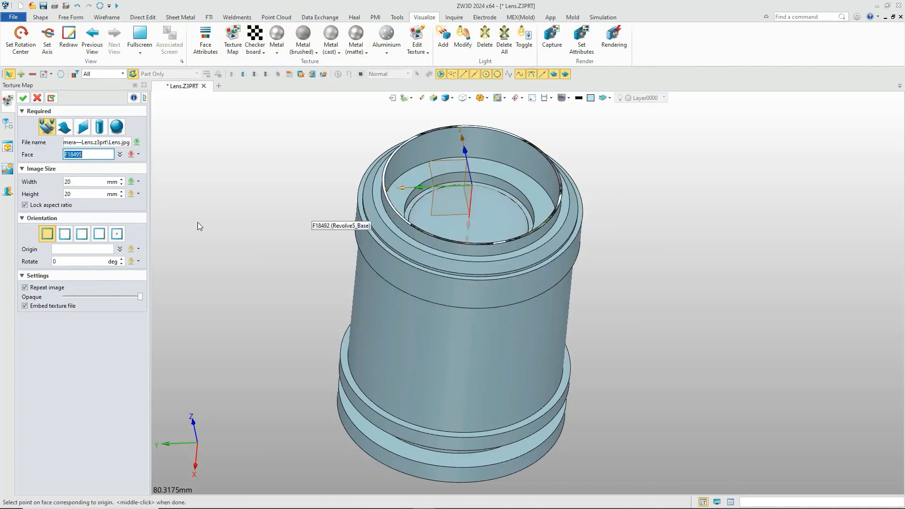
pyautogui.click(448, 214)
pyautogui.click(119, 232)
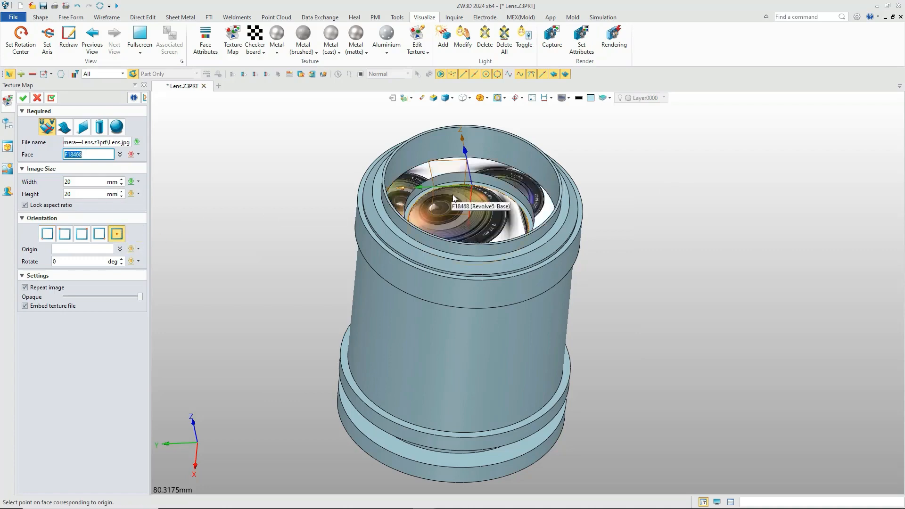
# Place the texture's origin at the centre of the dome, set the image size to 24 × 24 mm, and apply it.
pyautogui.moveTo(458, 197); pyautogui.dragTo(448, 250, button='right')
pyautogui.click(97, 248)
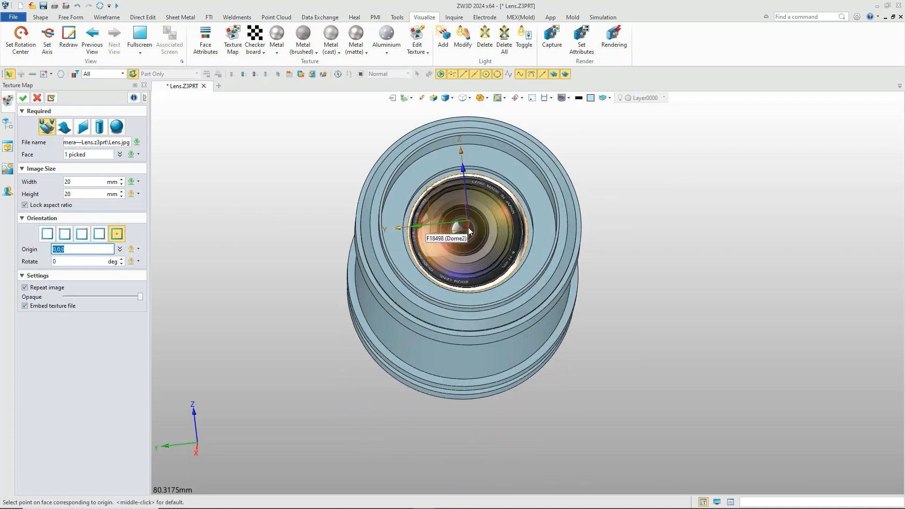
pyautogui.scroll(4, 469, 232)
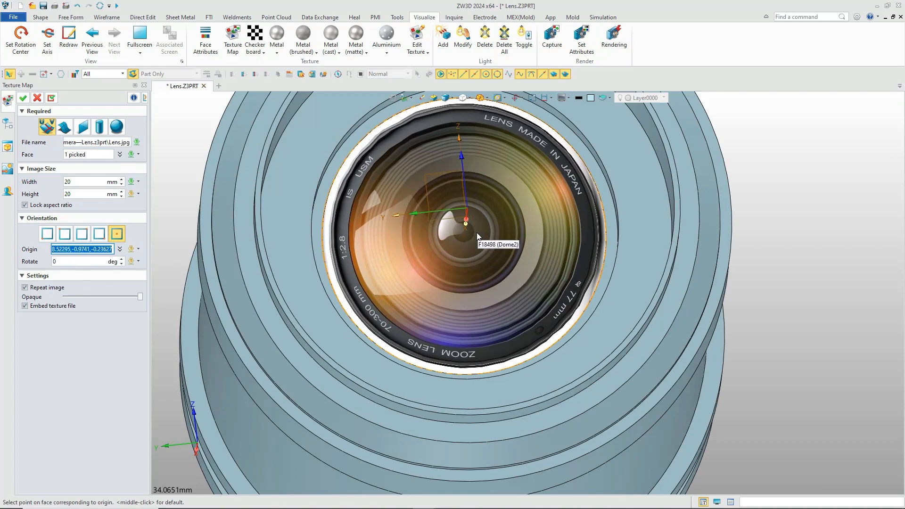
pyautogui.click(464, 237)
pyautogui.click(84, 184)
pyautogui.scroll(3, 84, 185)
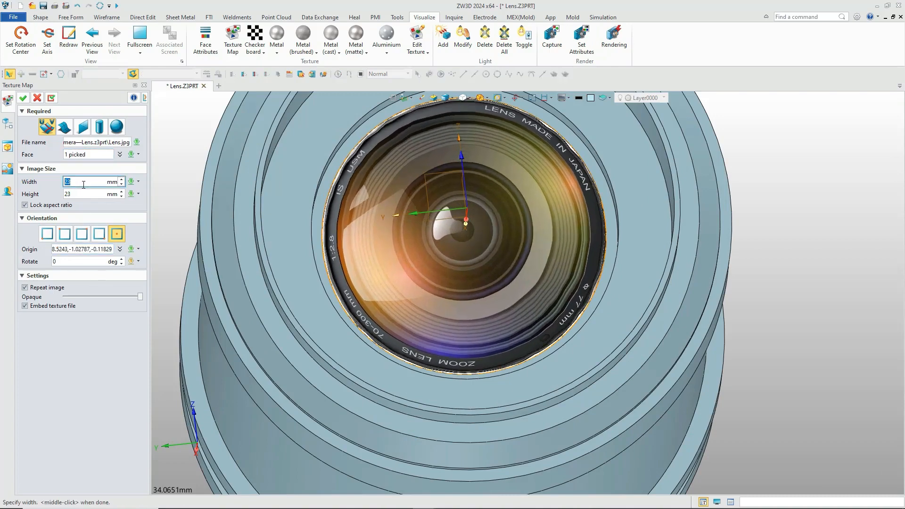
pyautogui.scroll(1, 83, 184)
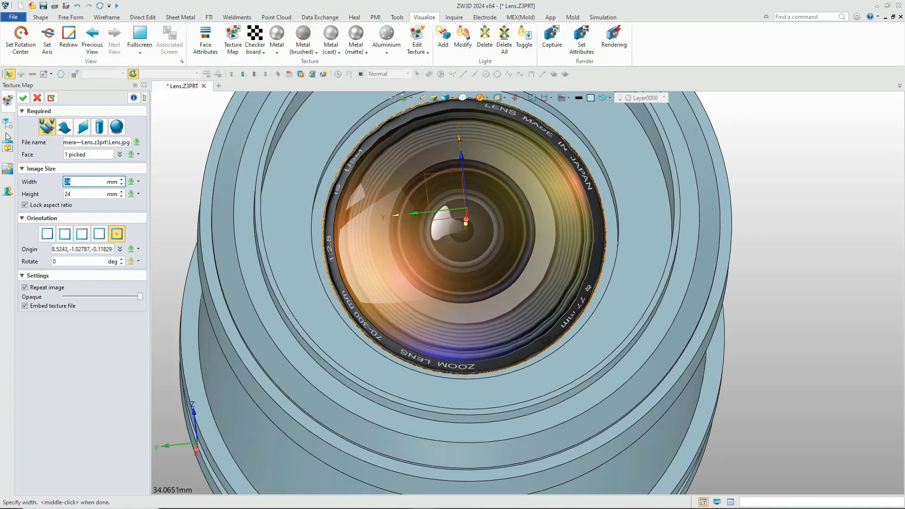
pyautogui.click(22, 98)
pyautogui.click(515, 296)
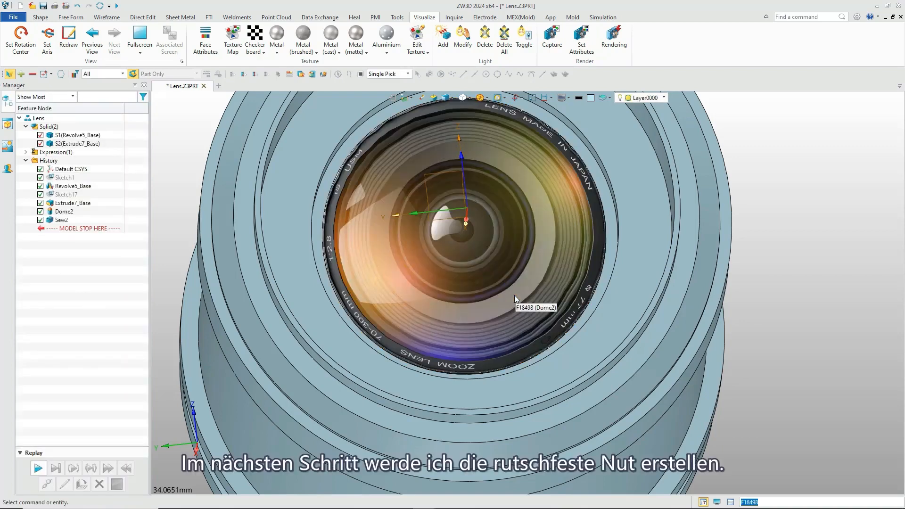
# Start a new sketch on the narrow ring face inside the front rim of the lens barrel, with 0,0,1 as the up direction.
pyautogui.scroll(-3, 513, 293)
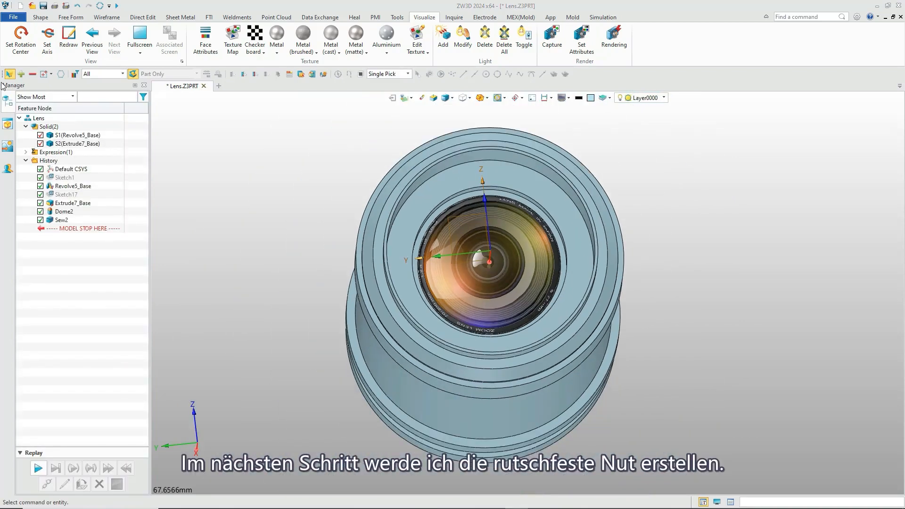
pyautogui.click(40, 17)
pyautogui.click(14, 38)
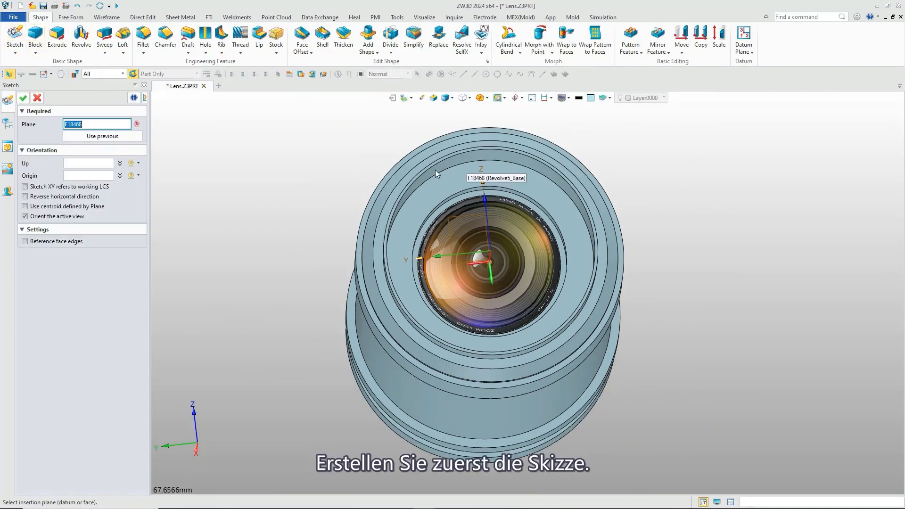
pyautogui.click(438, 160)
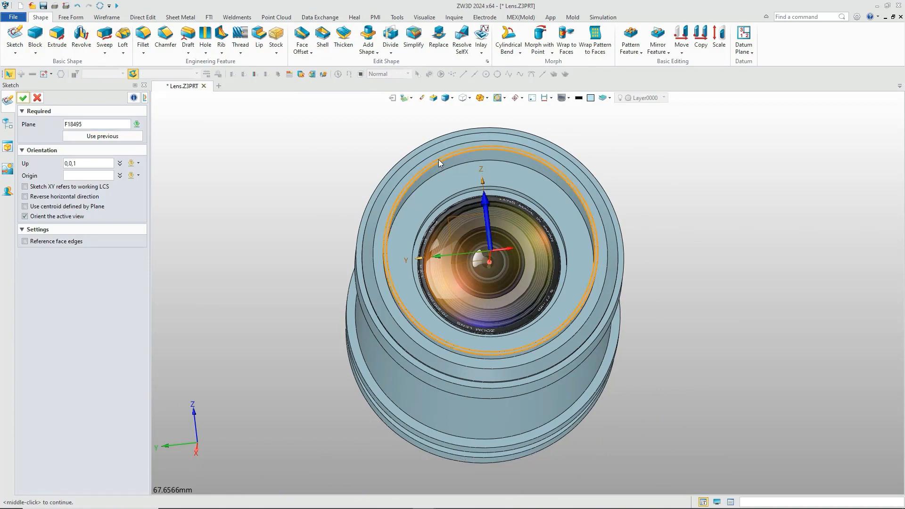
pyautogui.middleClick(175, 168)
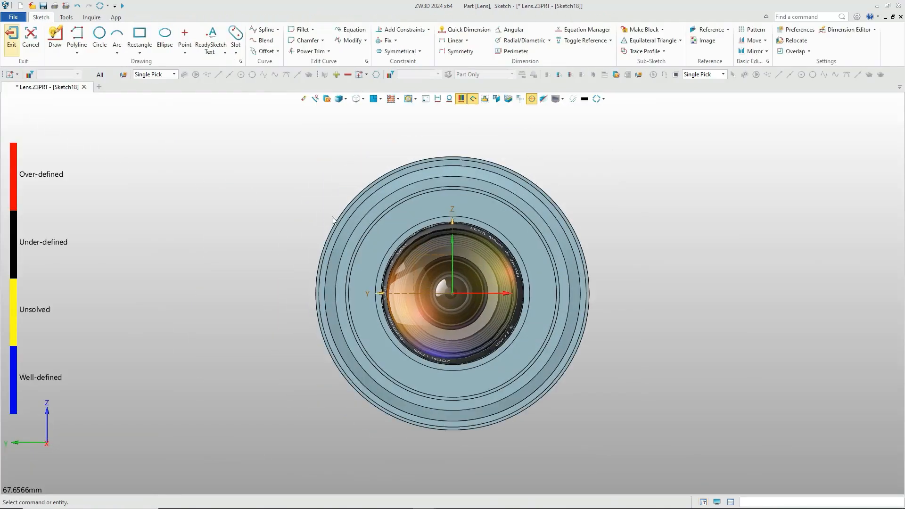
# Reference the barrel's outermost circular edge into the sketch as construction geometry.
pyautogui.scroll(4, 337, 249)
pyautogui.click(709, 29)
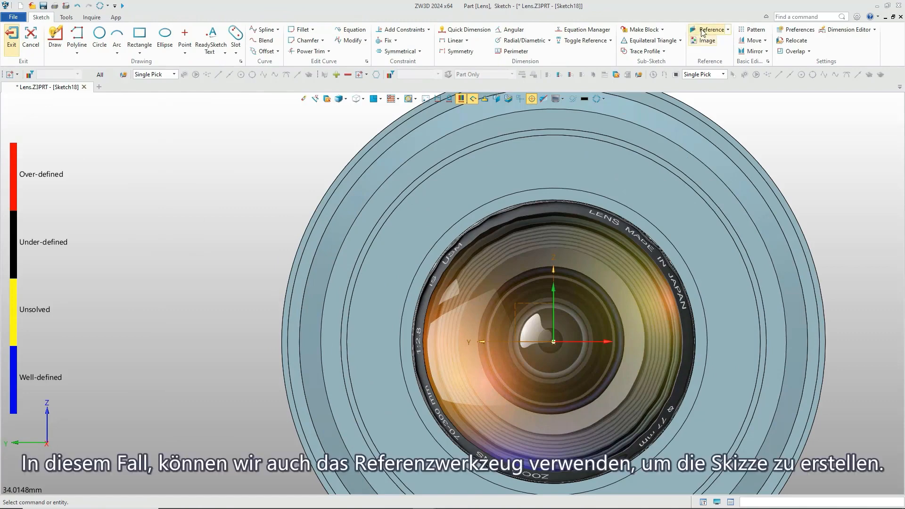
pyautogui.click(288, 284)
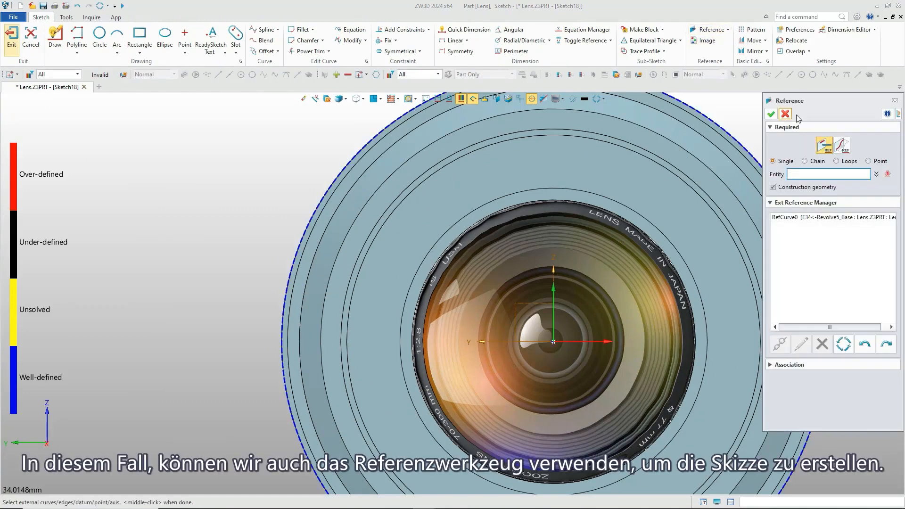
pyautogui.click(771, 115)
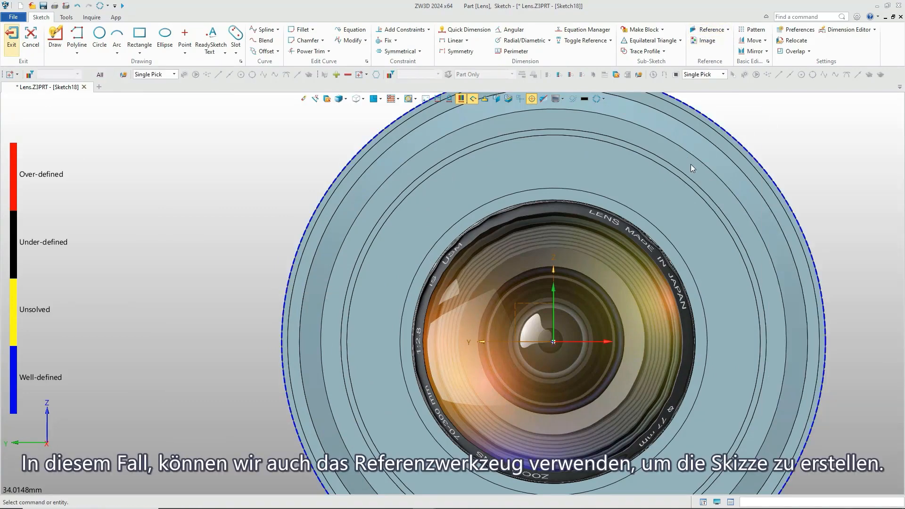
# Draw a horizontal construction axis through the sketch origin.
pyautogui.click(77, 53)
pyautogui.click(97, 115)
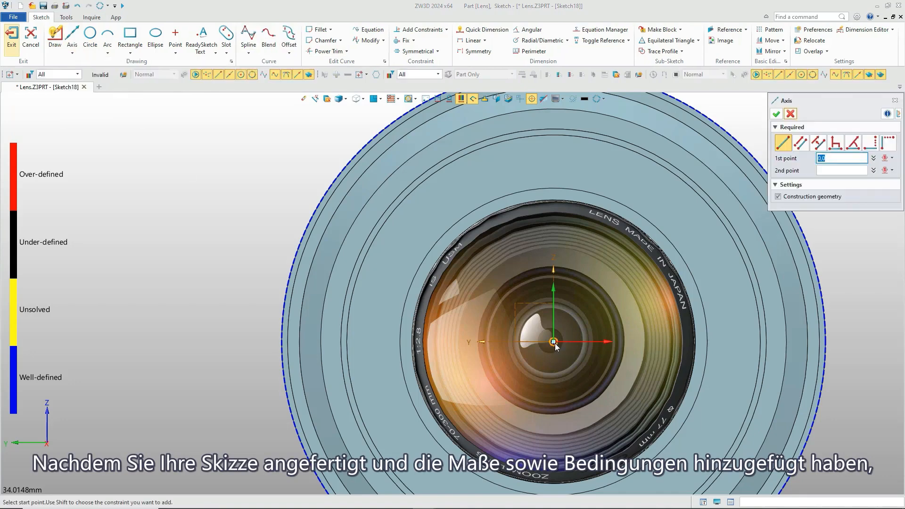
pyautogui.click(555, 343)
pyautogui.click(492, 340)
pyautogui.middleClick(500, 338)
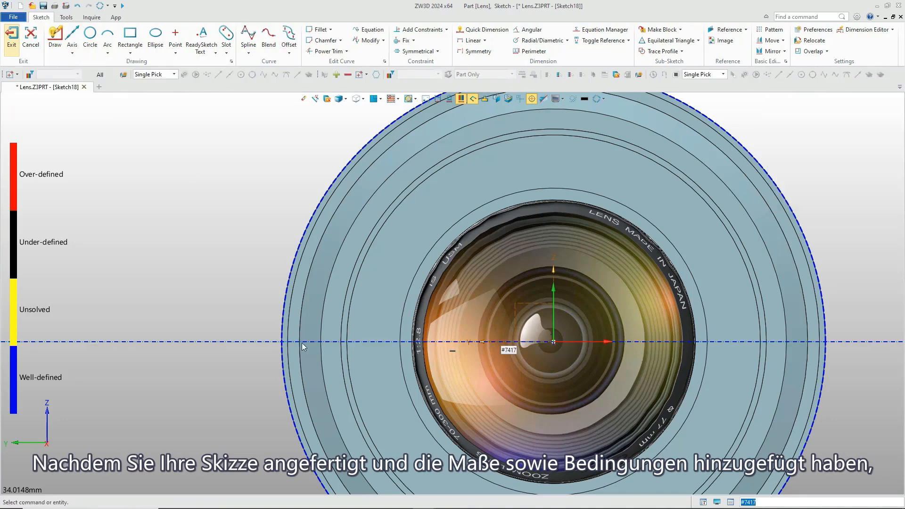
# Sketch an open three-segment trapezoidal notch inward from the reference circle across the axis, about 0.31 mm deep with an inner edge of about 0.15 mm.
pyautogui.scroll(8, 302, 347)
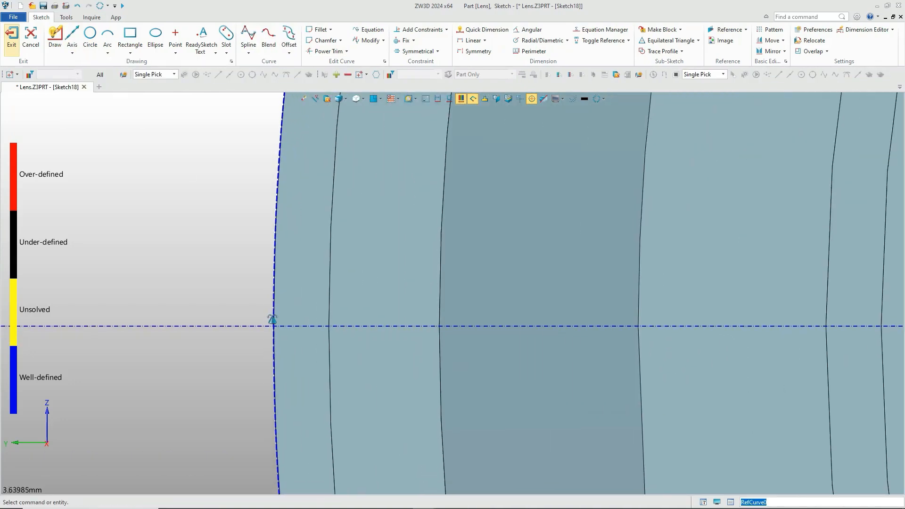
pyautogui.scroll(2, 287, 322)
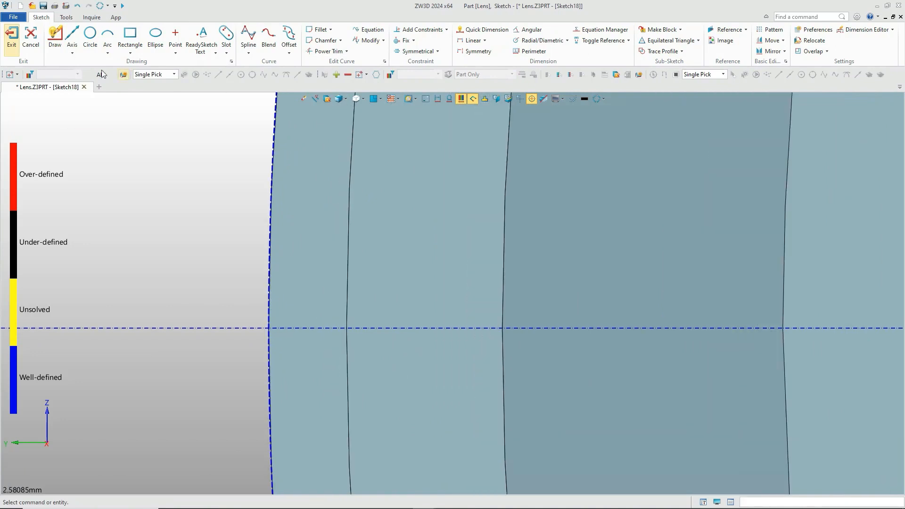
pyautogui.click(73, 53)
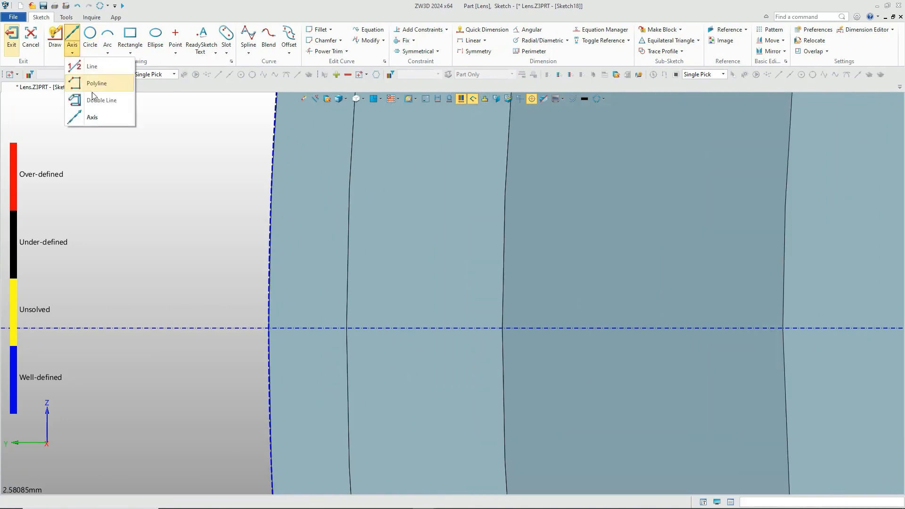
pyautogui.click(94, 85)
pyautogui.click(270, 285)
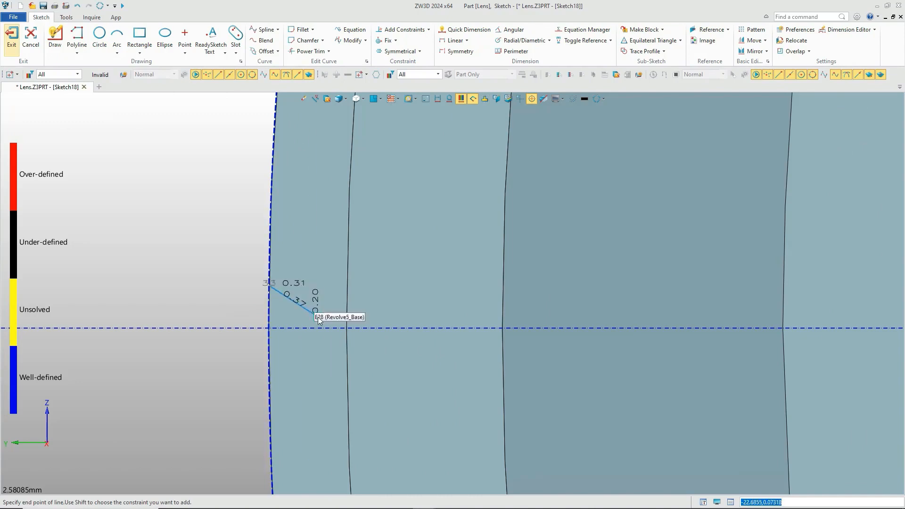
pyautogui.click(317, 316)
pyautogui.click(317, 340)
pyautogui.click(269, 370)
pyautogui.middleClick(223, 365)
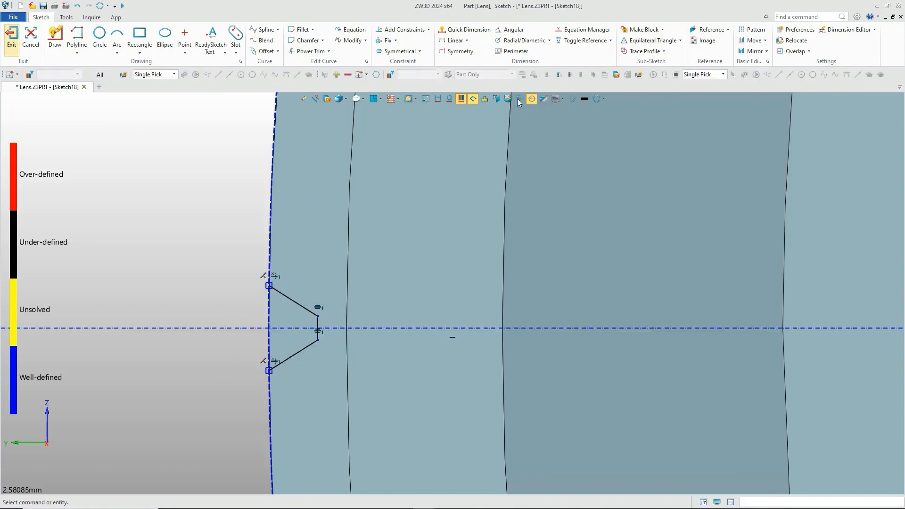
# Constrain the notch's two slanted lines to be symmetrical about the horizontal axis.
pyautogui.click(400, 51)
pyautogui.click(293, 327)
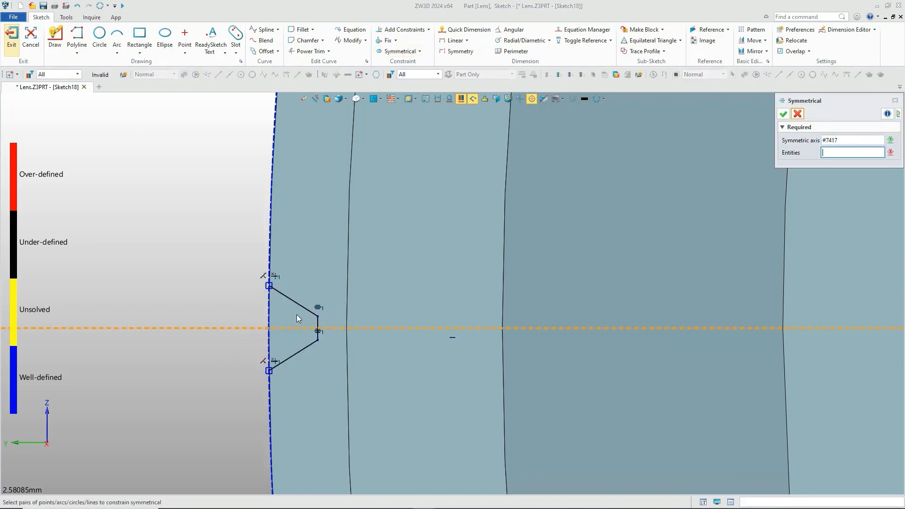
pyautogui.click(301, 307)
pyautogui.click(309, 345)
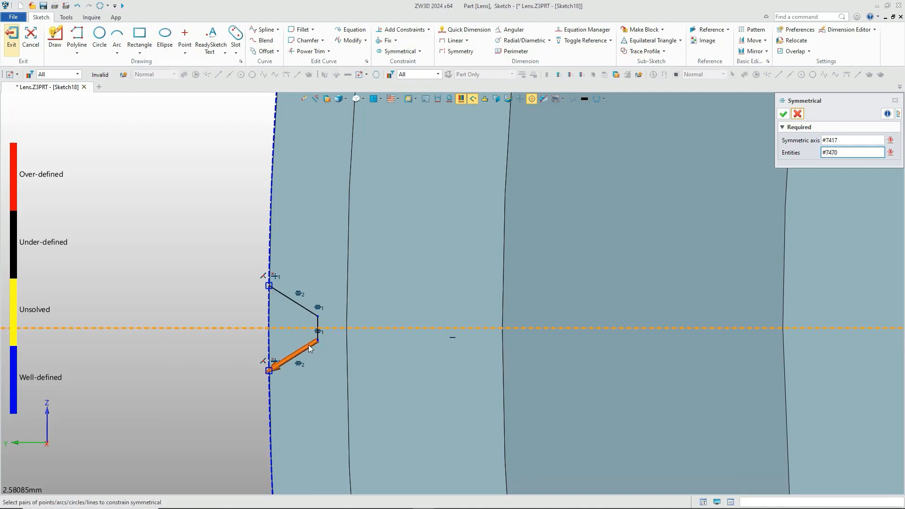
pyautogui.middleClick(308, 344)
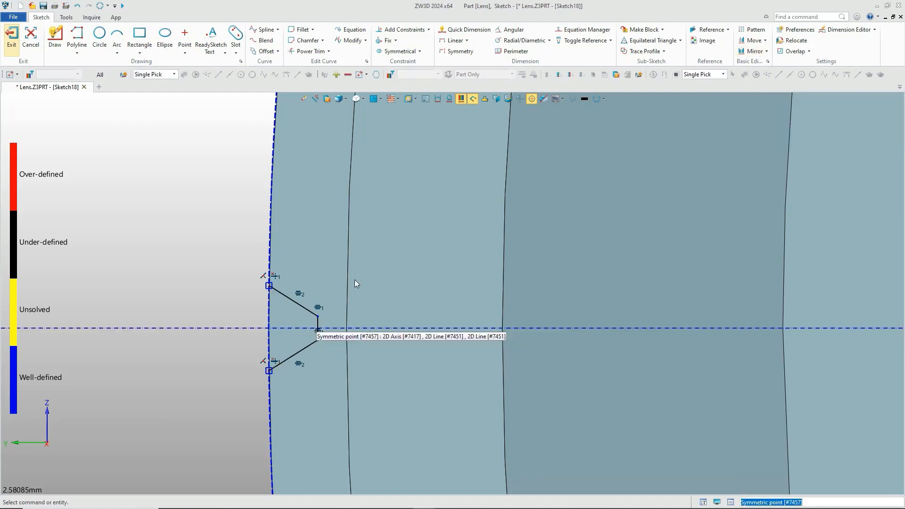
# Dimension the notch's horizontal depth from the reference circle to the inner vertical line as 0.5 mm.
pyautogui.click(455, 41)
pyautogui.click(268, 328)
pyautogui.click(318, 329)
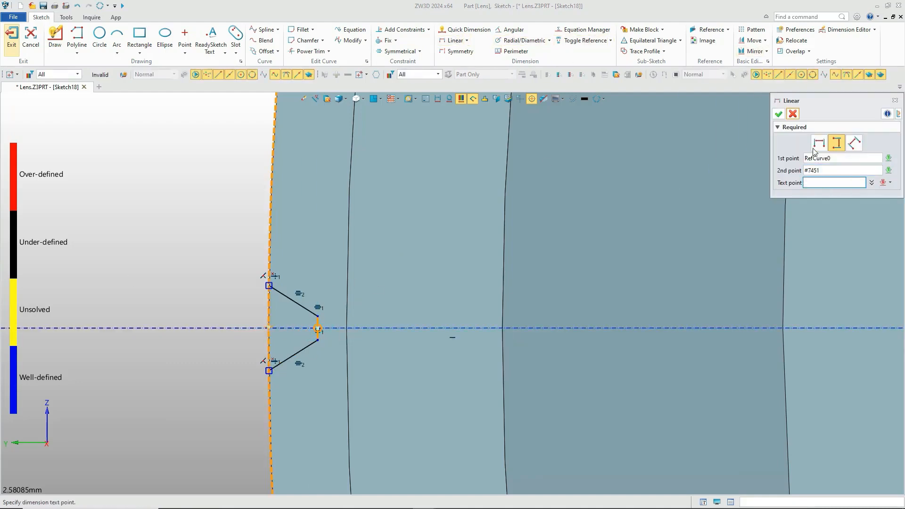
pyautogui.scroll(3, 298, 340)
pyautogui.click(289, 332)
pyautogui.write('0.5')
pyautogui.press('Return')
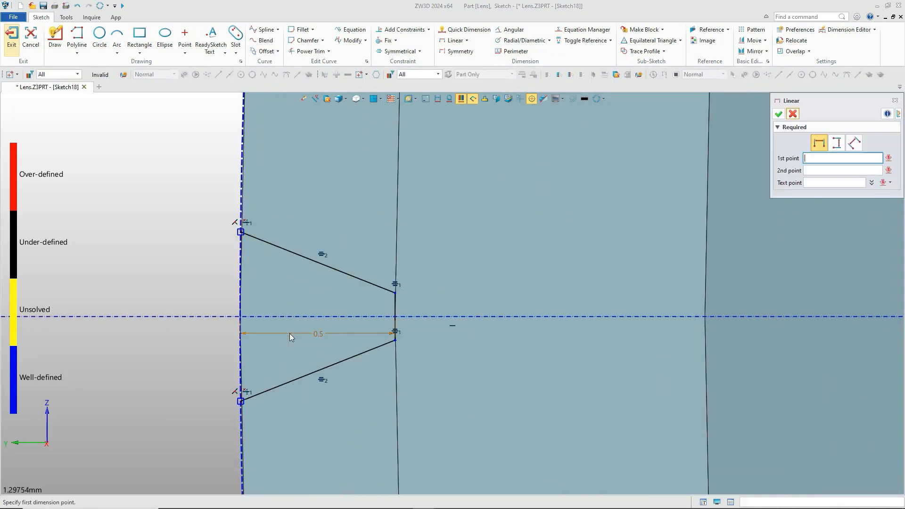
pyautogui.click(792, 114)
# Dimension the length of the notch's inner vertical line as 0.1 mm.
pyautogui.click(396, 314)
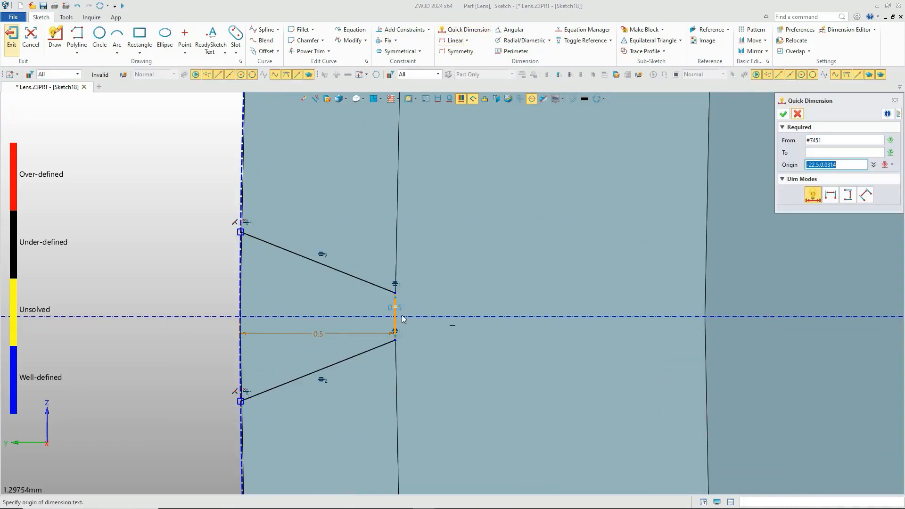
pyautogui.click(408, 304)
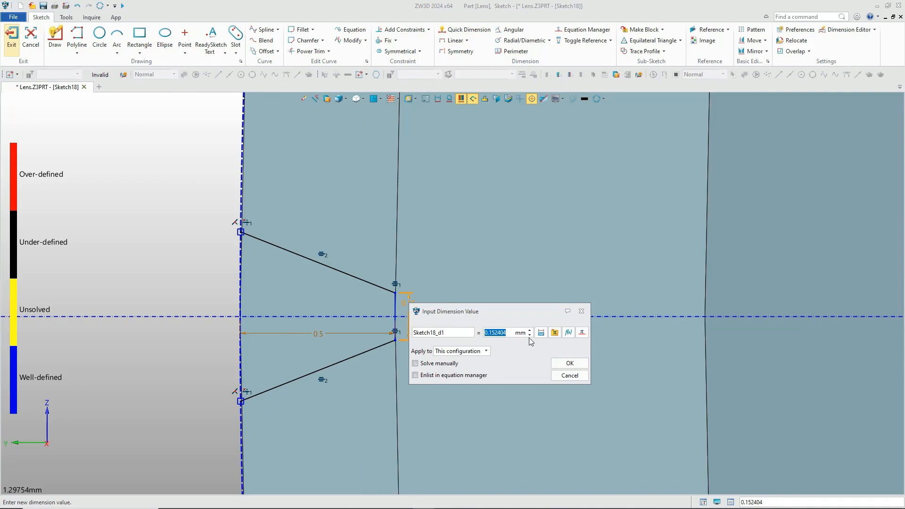
pyautogui.write('0.1')
pyautogui.press('Return')
# Add an angular dimension of 120° between the upper slanted line and the inner vertical line.
pyautogui.click(510, 29)
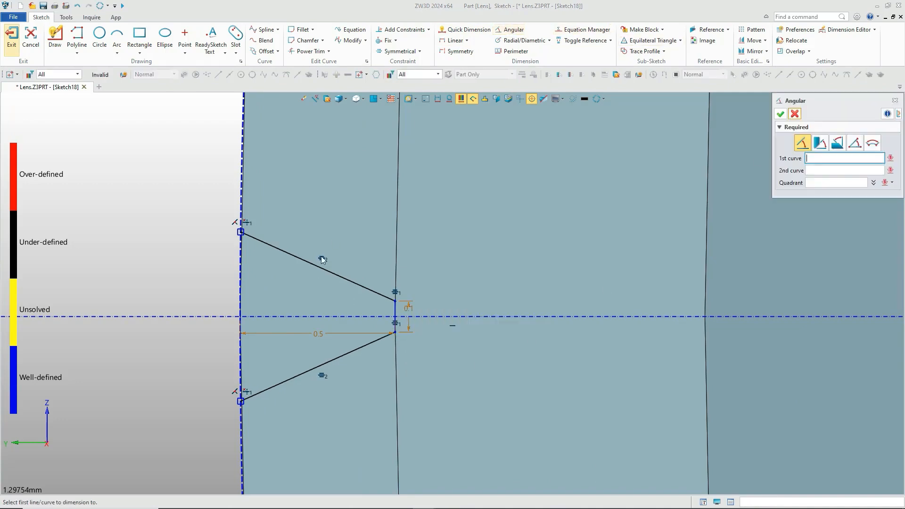
pyautogui.click(385, 313)
pyautogui.click(349, 301)
pyautogui.write('120')
pyautogui.press('Return')
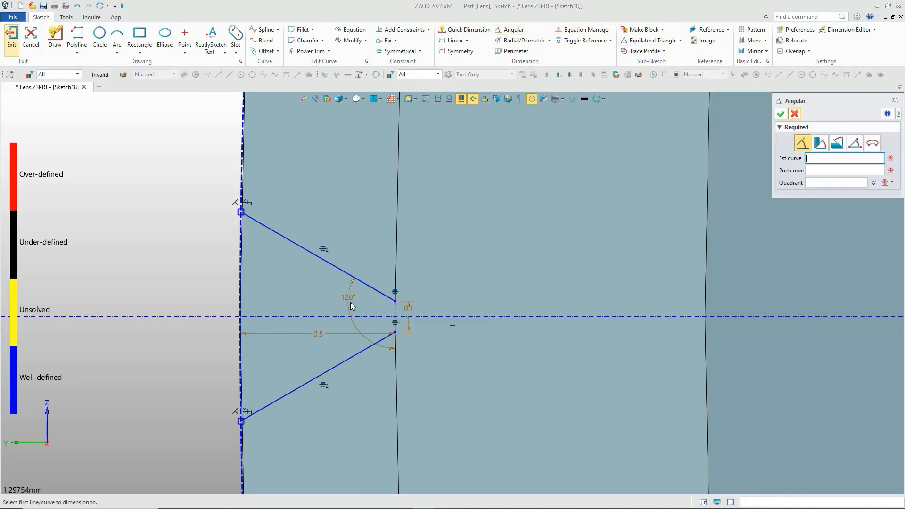
pyautogui.click(794, 114)
# Change the inner vertical line's length to 0.2 mm and finish the notch sketch.
pyautogui.scroll(3, 405, 311)
pyautogui.doubleClick(412, 307)
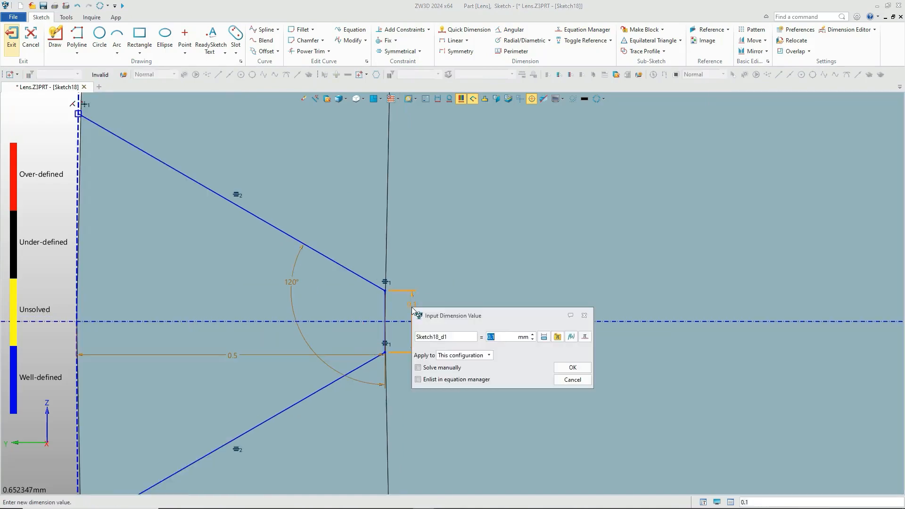
pyautogui.write('0.2')
pyautogui.press('Return')
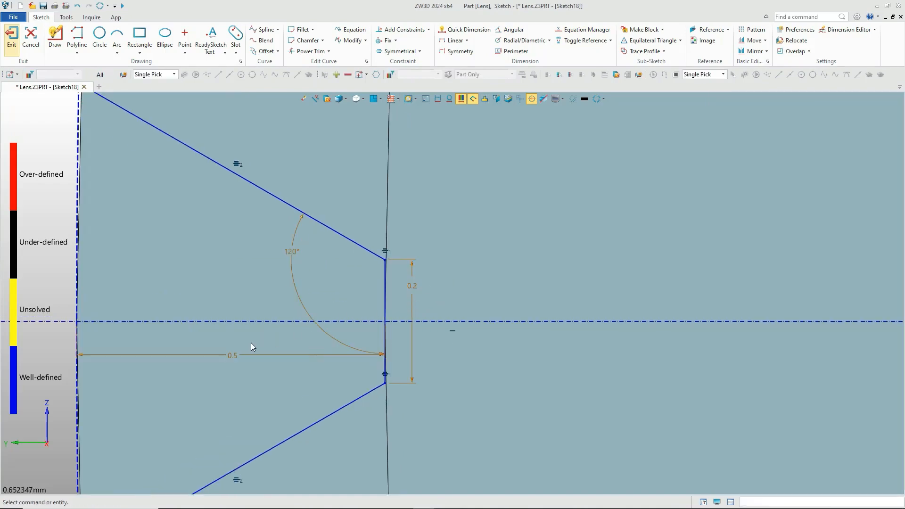
pyautogui.scroll(-2, 250, 343)
pyautogui.click(10, 36)
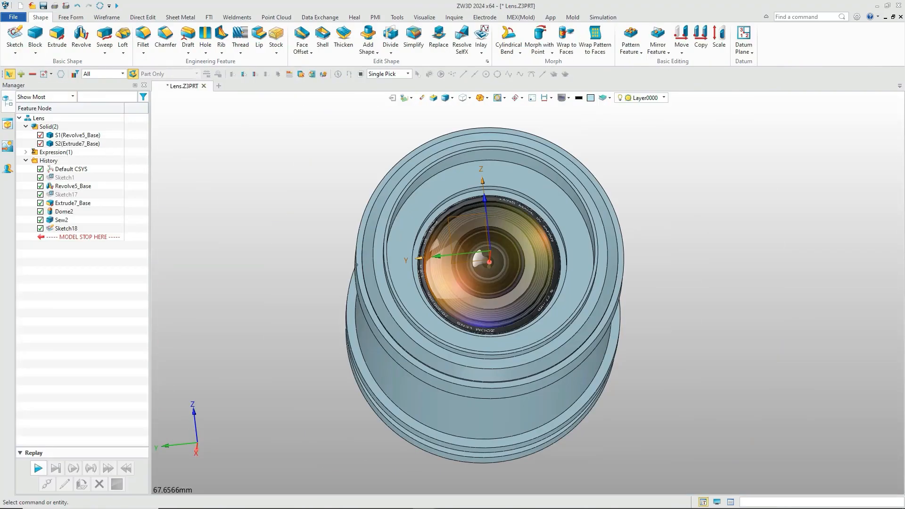
# Set up a two-sided extruded cut from the notch sketch, starting at the front-side face of the narrow ring near the barrel's rear.
pyautogui.click(57, 37)
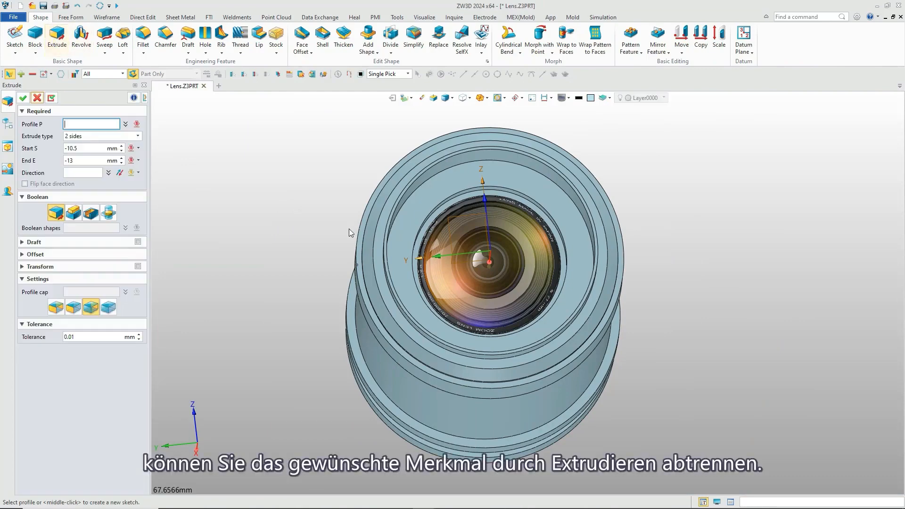
pyautogui.click(91, 212)
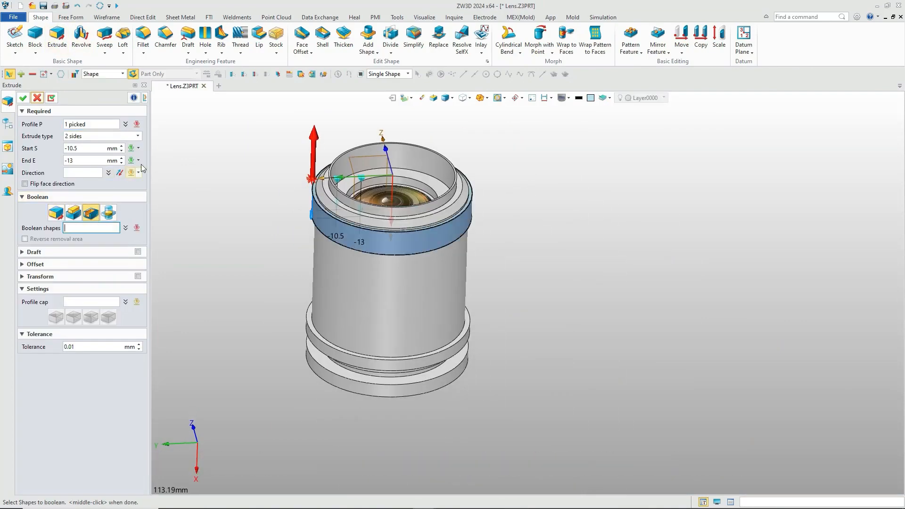
pyautogui.click(138, 148)
pyautogui.click(150, 210)
pyautogui.scroll(5, 269, 351)
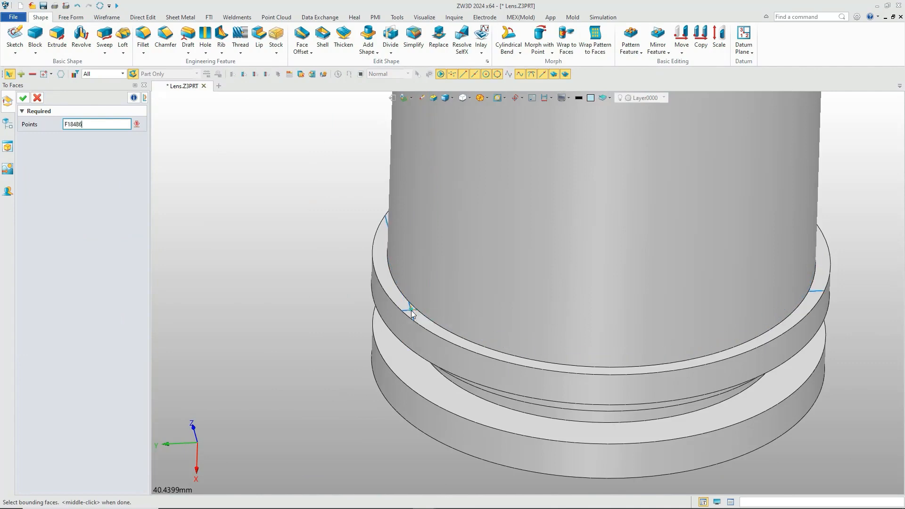
pyautogui.click(409, 309)
pyautogui.click(22, 98)
# End the cut at the rear-side face of the same narrow ring, with no end offset.
pyautogui.click(140, 172)
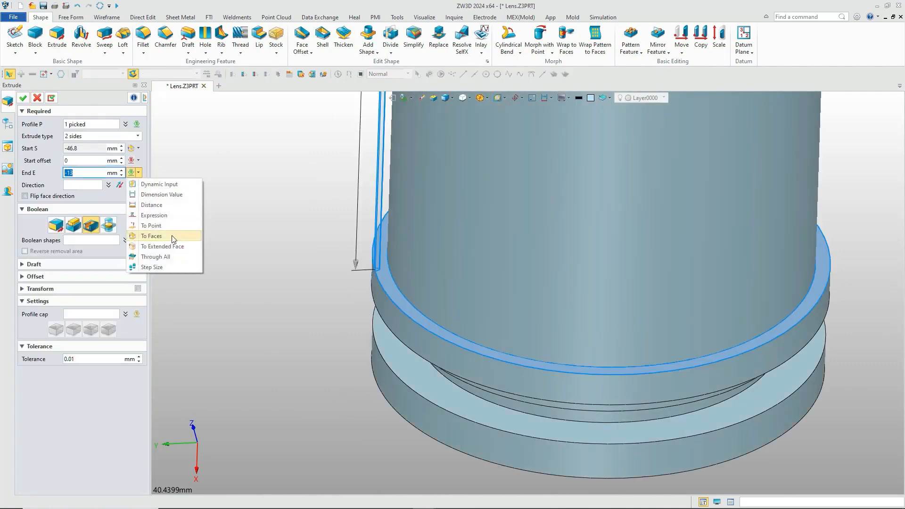
pyautogui.click(172, 236)
pyautogui.moveTo(487, 325); pyautogui.dragTo(491, 275, button='right')
pyautogui.click(384, 420)
pyautogui.middleClick(250, 237)
pyautogui.moveTo(241, 237); pyautogui.dragTo(235, 281, button='right')
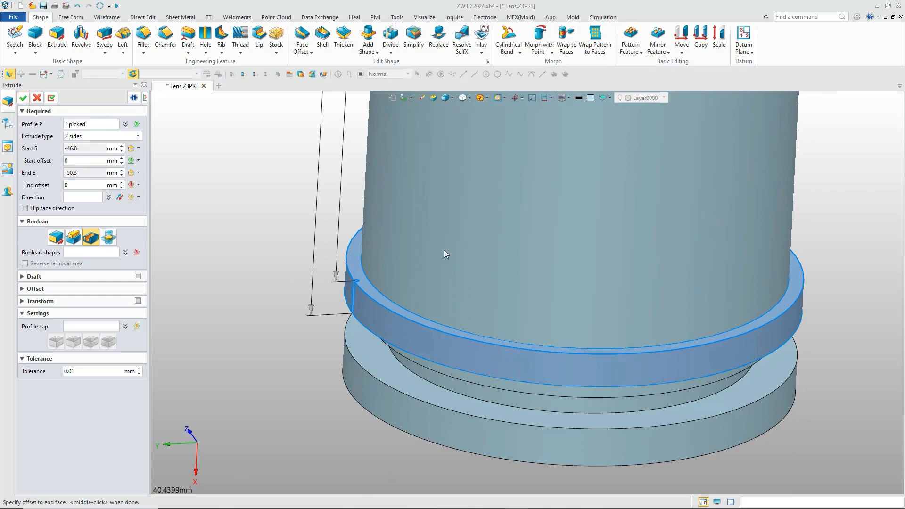
# Choose the barrel solid as the shape to cut and apply the extrusion.
pyautogui.click(86, 253)
pyautogui.click(411, 320)
pyautogui.click(24, 98)
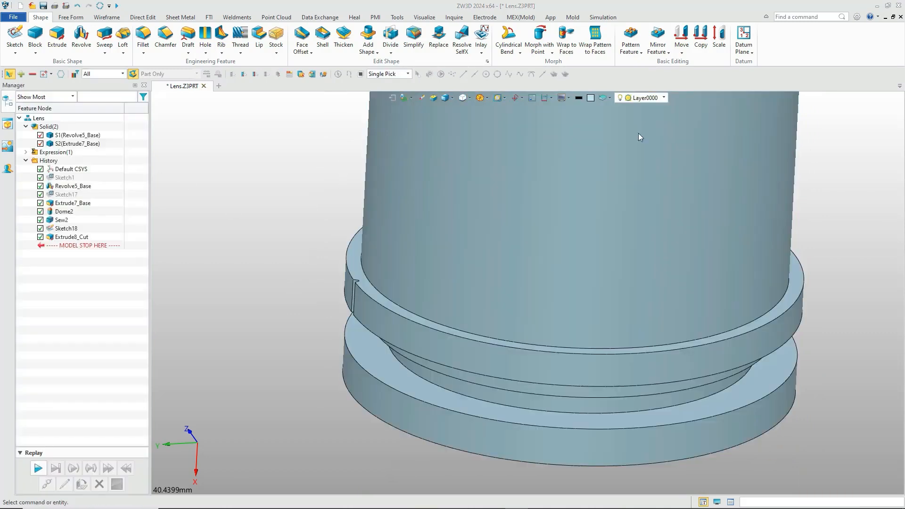
# Create a circular pattern of the extruded notch cut about the X axis with 30 instances.
pyautogui.click(631, 37)
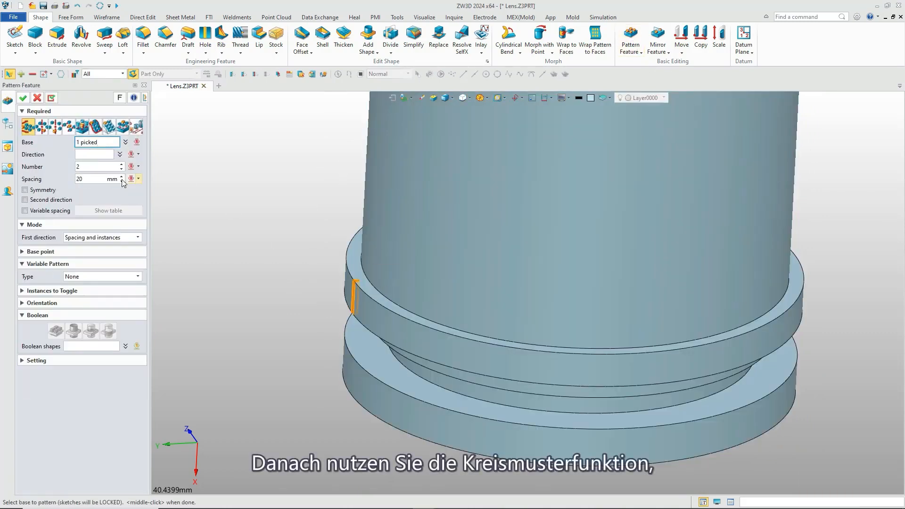
pyautogui.click(42, 126)
pyautogui.scroll(-3, 301, 398)
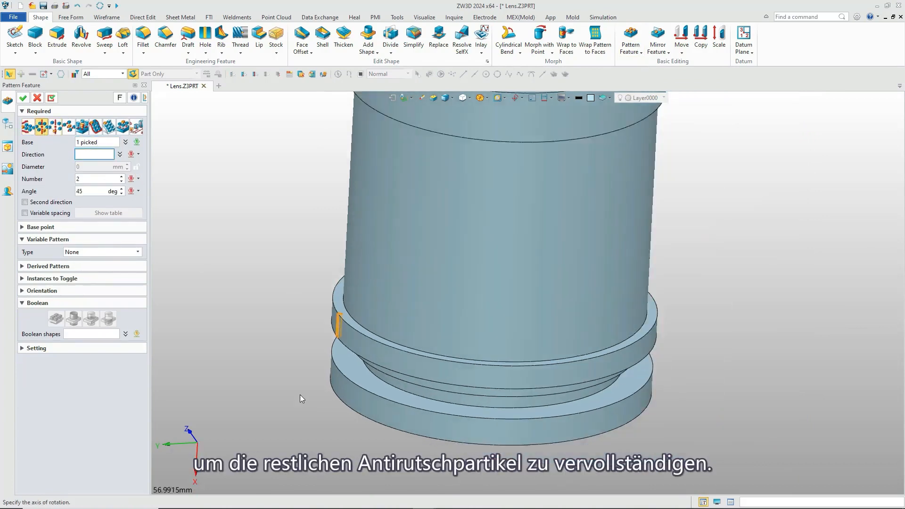
pyautogui.moveTo(300, 398); pyautogui.dragTo(299, 370, button='right')
pyautogui.click(196, 467)
pyautogui.write('30')
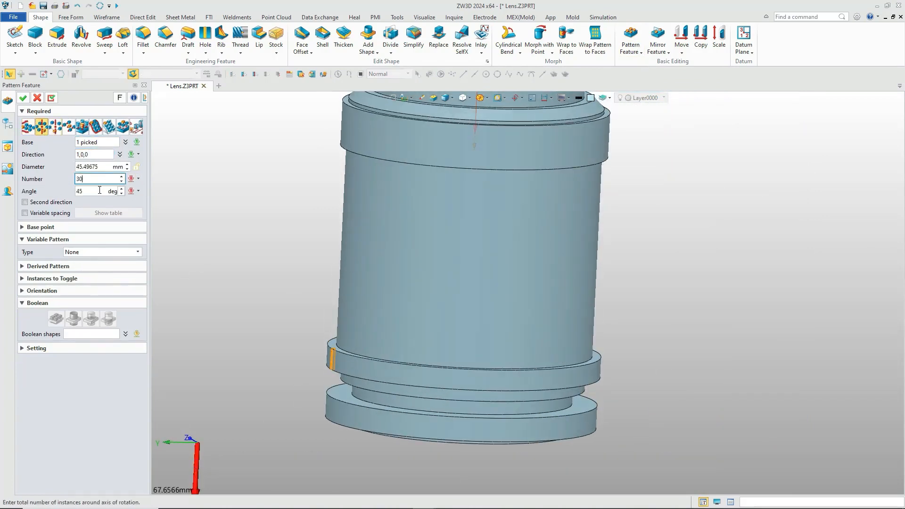
pyautogui.click(24, 98)
# Start a new sketch on the default XY plane for the front ring's ribs.
pyautogui.moveTo(289, 287); pyautogui.dragTo(370, 329, button='right')
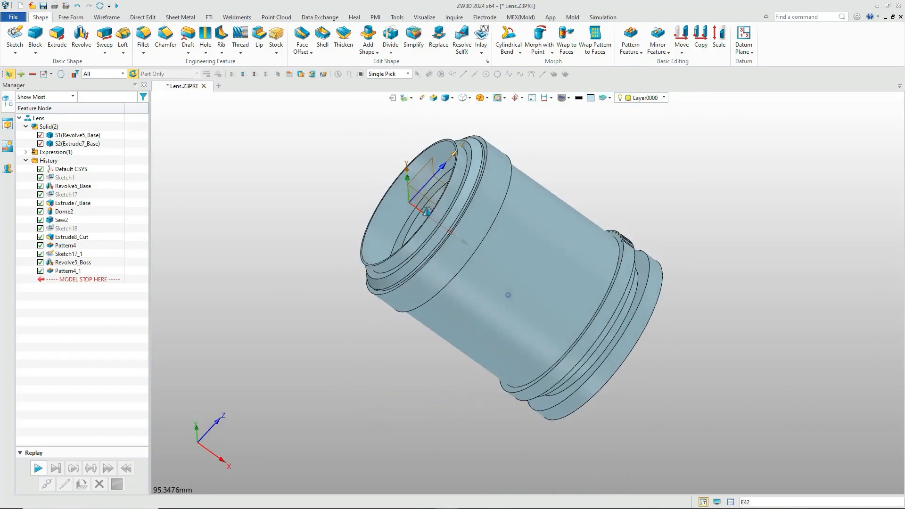
pyautogui.click(14, 38)
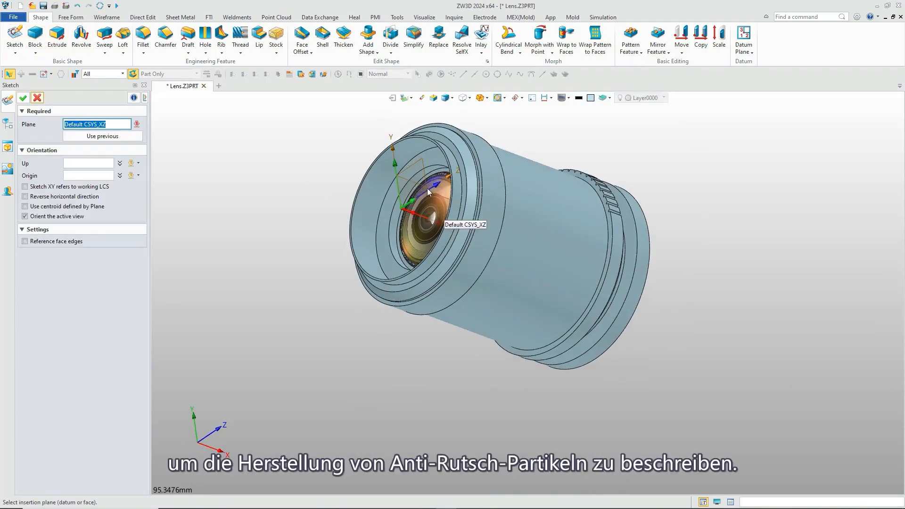
pyautogui.moveTo(437, 209); pyautogui.dragTo(414, 172, button='right')
pyautogui.scroll(3, 414, 173)
pyautogui.click(410, 225)
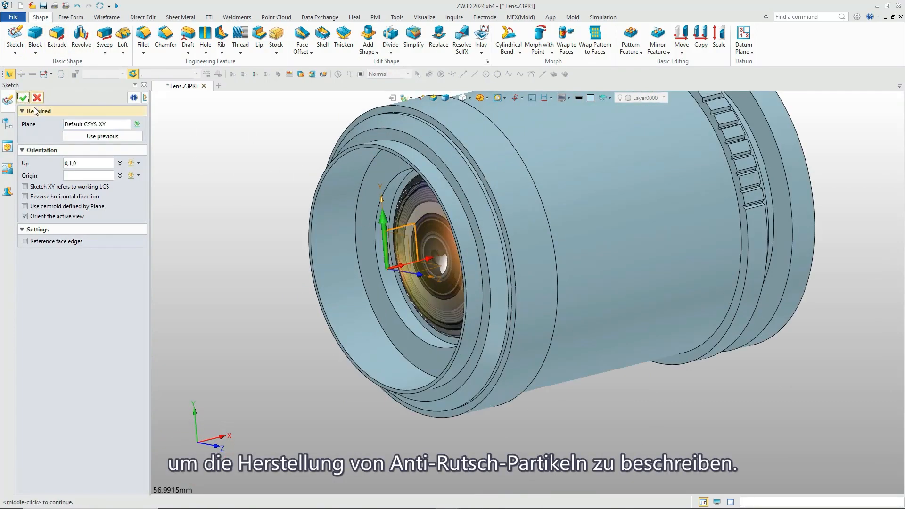
pyautogui.middleClick(411, 225)
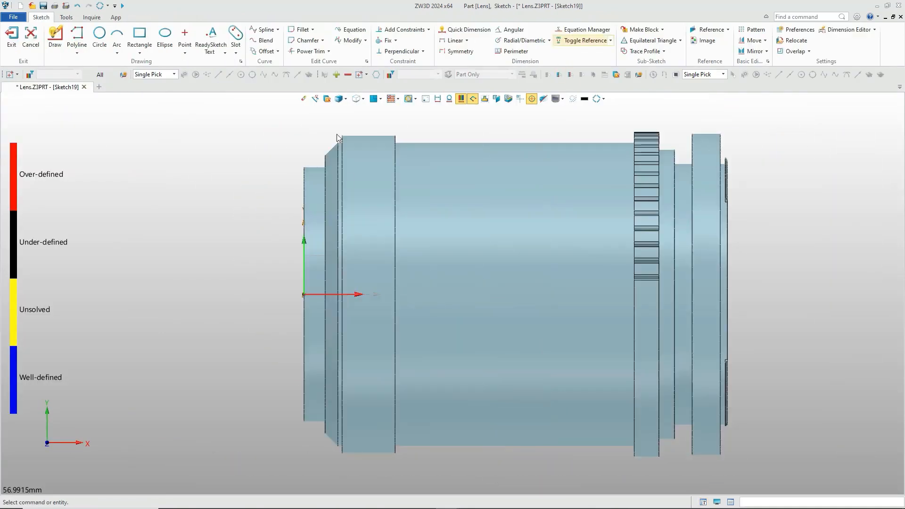
# Draw a closed triangle with a base about 0.65 mm wide on the upper edge of the wide front ring, near its front corner.
pyautogui.scroll(13, 358, 131)
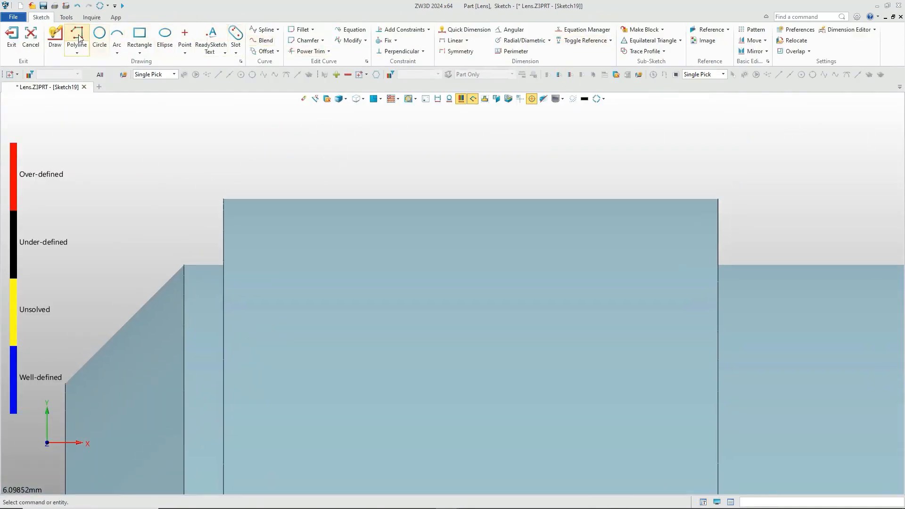
pyautogui.click(78, 37)
pyautogui.click(244, 199)
pyautogui.click(267, 174)
pyautogui.click(287, 198)
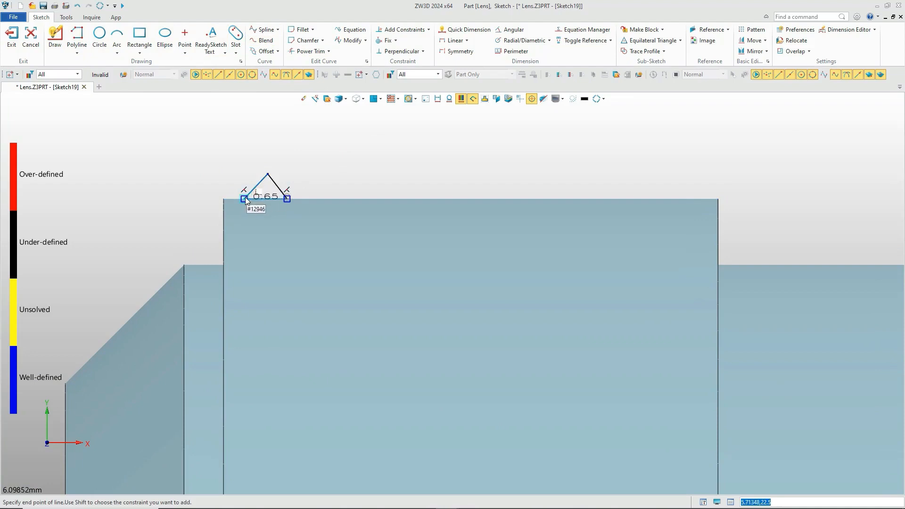
pyautogui.click(244, 200)
pyautogui.middleClick(329, 177)
# Constrain the triangle's two slanted sides to equal length and perpendicular to each other.
pyautogui.click(423, 53)
pyautogui.click(404, 182)
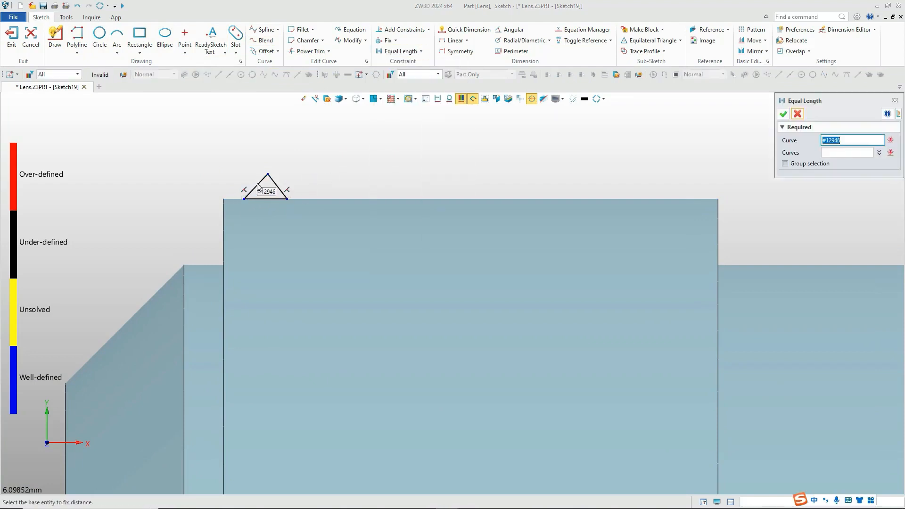
pyautogui.click(256, 187)
pyautogui.click(277, 187)
pyautogui.click(422, 52)
pyautogui.click(404, 136)
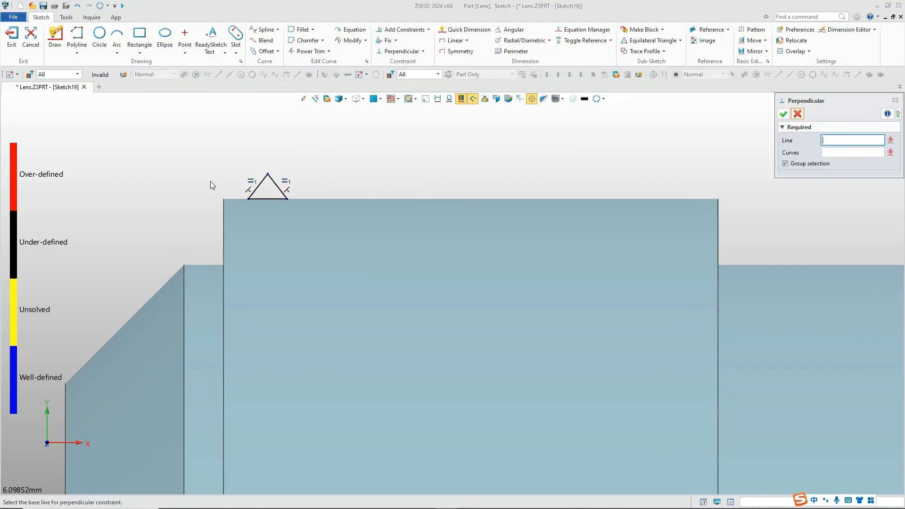
pyautogui.click(263, 182)
pyautogui.click(278, 185)
pyautogui.middleClick(278, 183)
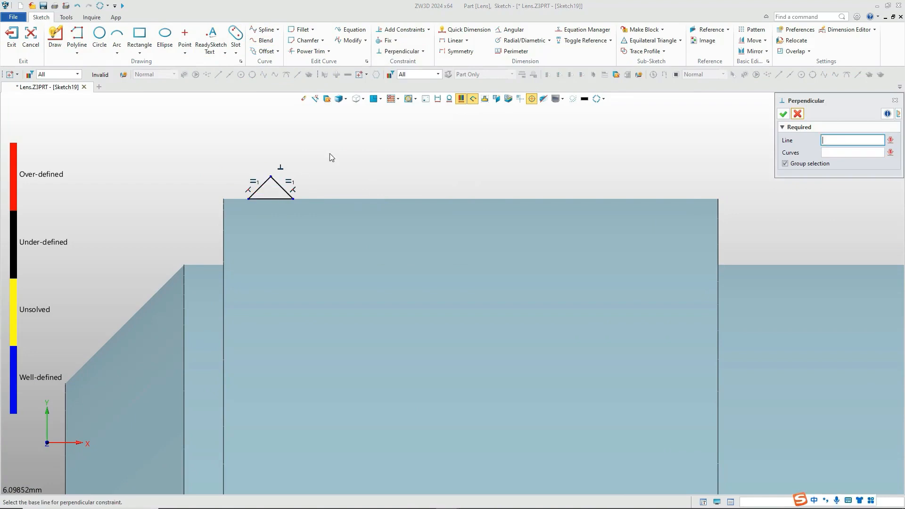
# Dimension the triangle's base as 0.5 mm and its distance from the ring's front edge as 0.2 mm.
pyautogui.click(464, 29)
pyautogui.click(271, 199)
pyautogui.click(269, 216)
pyautogui.write('0.5')
pyautogui.press('Return')
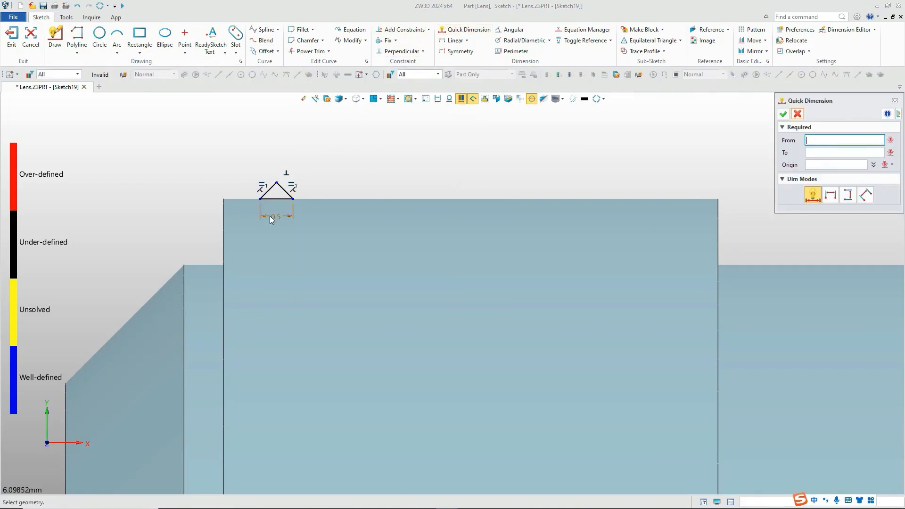
pyautogui.click(260, 198)
pyautogui.click(245, 211)
pyautogui.write('0.2')
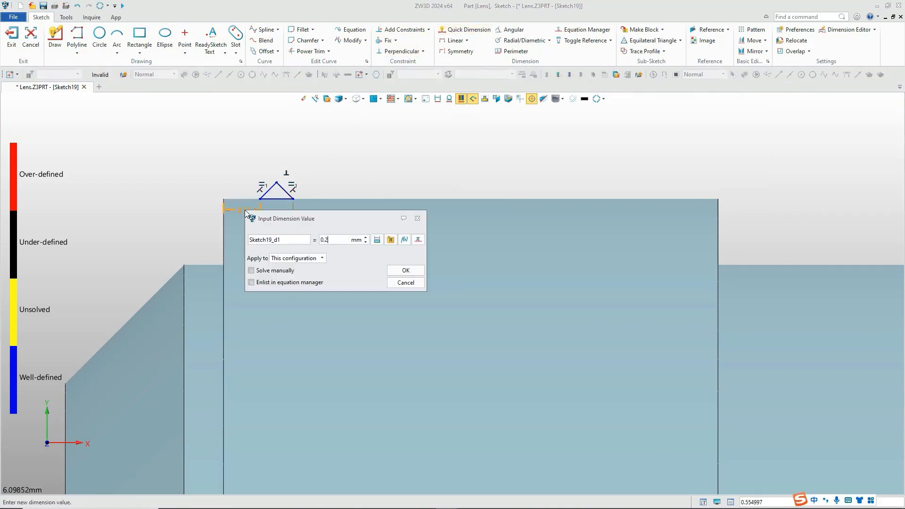
pyautogui.press('Return')
pyautogui.click(782, 114)
# Pattern the triangle linearly along the ring's edge with 12 instances at a 0.6 mm pitch, and finish the sketch.
pyautogui.click(756, 29)
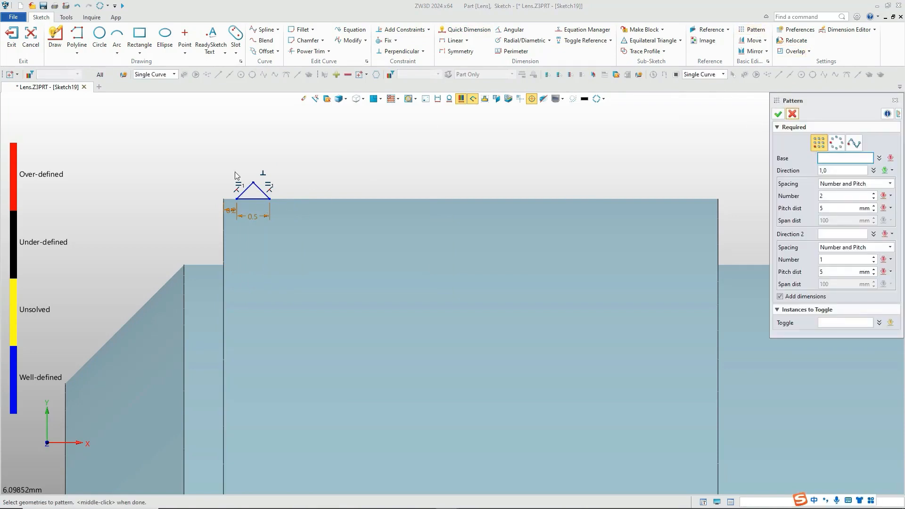
pyautogui.moveTo(230, 170); pyautogui.dragTo(281, 213)
pyautogui.click(818, 196)
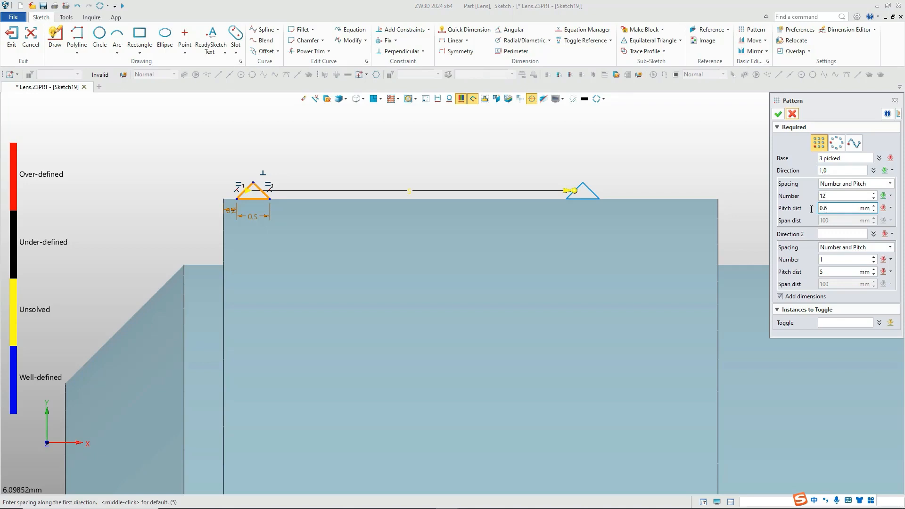
pyautogui.press('Return')
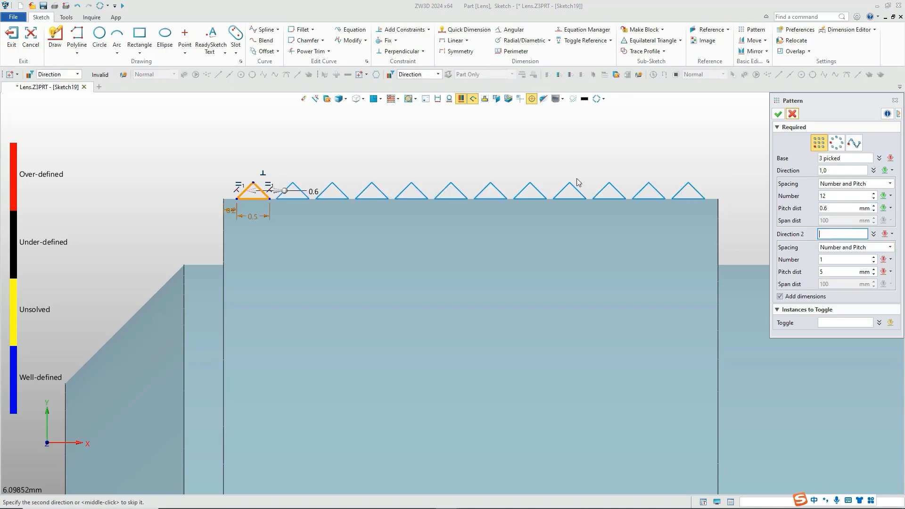
pyautogui.click(777, 114)
pyautogui.scroll(4, 318, 198)
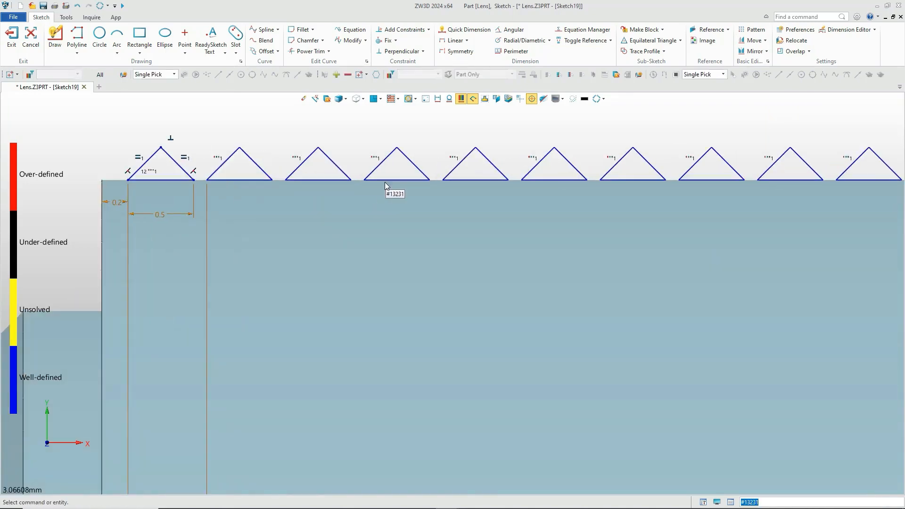
pyautogui.scroll(-4, 356, 171)
pyautogui.scroll(2, 198, 160)
pyautogui.click(11, 35)
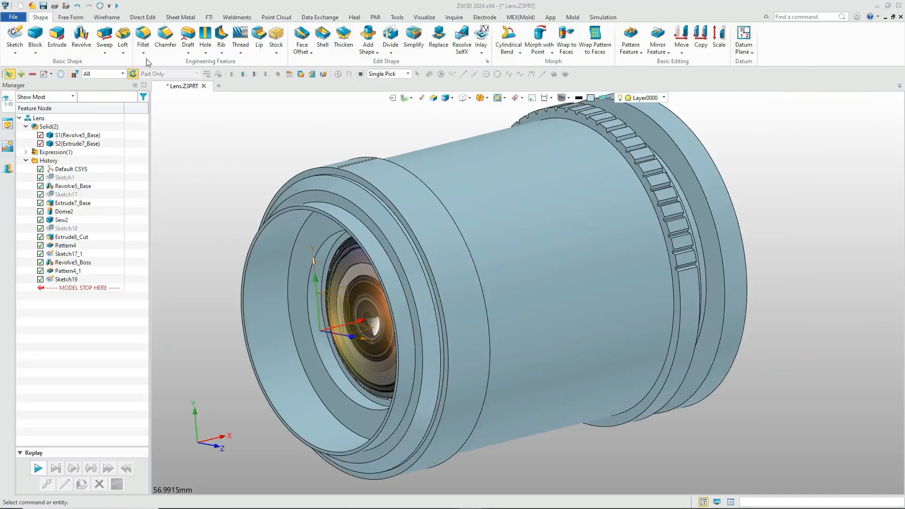
# Revolve the triangle sketch about the X axis from 0 to 360 degrees as separate base solids.
pyautogui.click(79, 39)
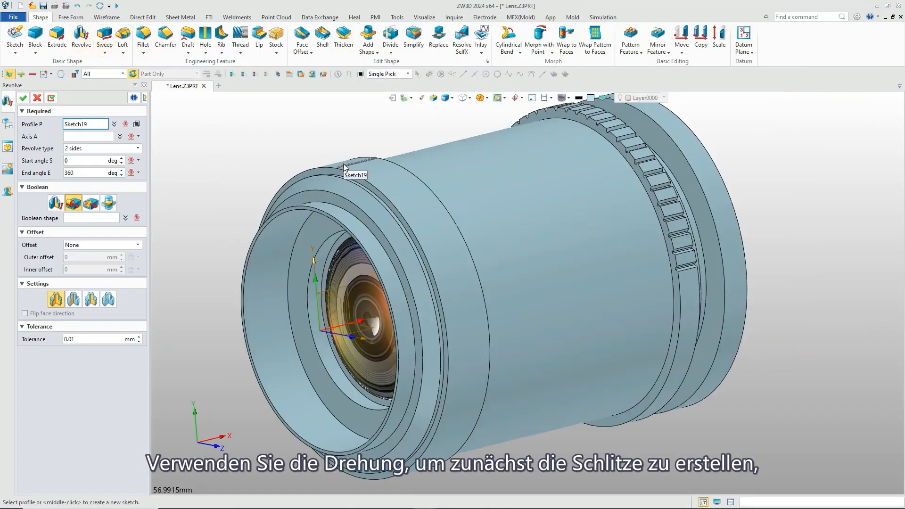
pyautogui.click(324, 306)
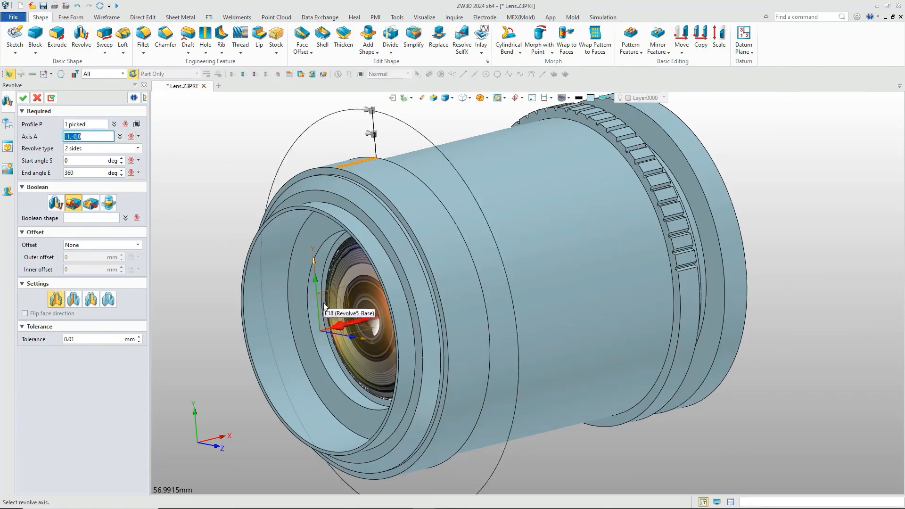
pyautogui.click(213, 441)
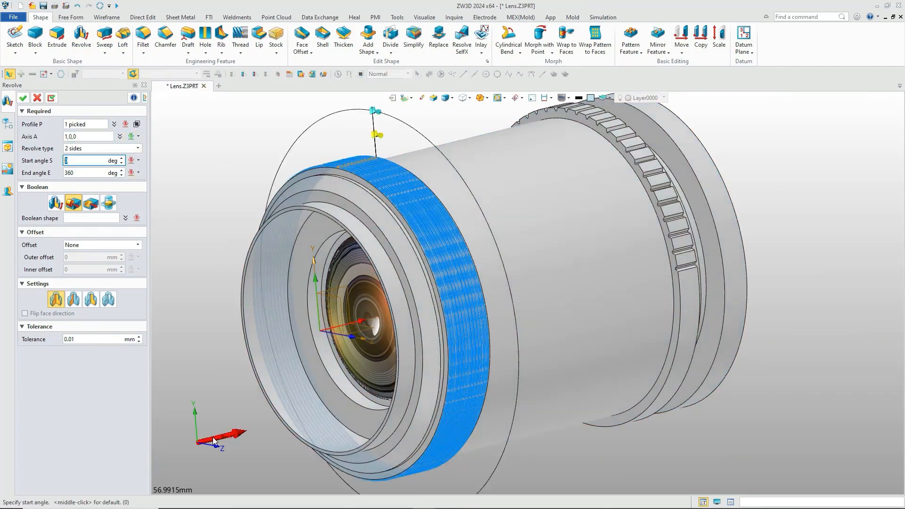
pyautogui.click(59, 205)
pyautogui.click(23, 98)
# Start a sketch on the YZ plane and reference the two concentric circular edges of the ribbed front ring.
pyautogui.click(14, 37)
pyautogui.click(320, 212)
pyautogui.middleClick(321, 212)
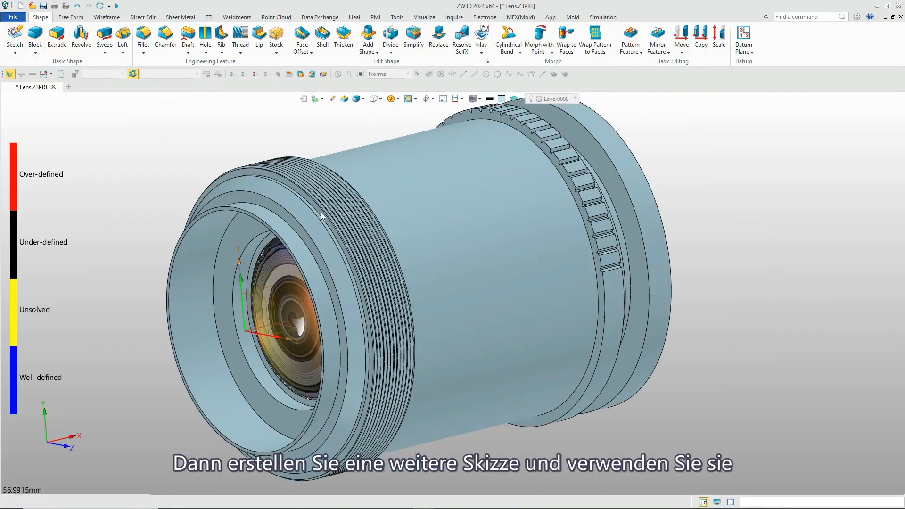
pyautogui.scroll(5, 458, 139)
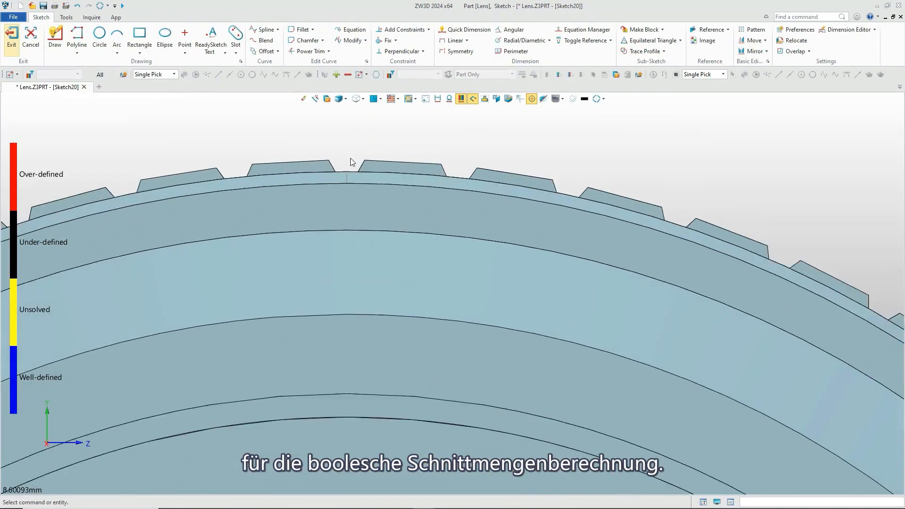
pyautogui.scroll(3, 351, 159)
pyautogui.moveTo(353, 160); pyautogui.dragTo(384, 184, button='middle')
pyautogui.click(710, 30)
pyautogui.click(384, 209)
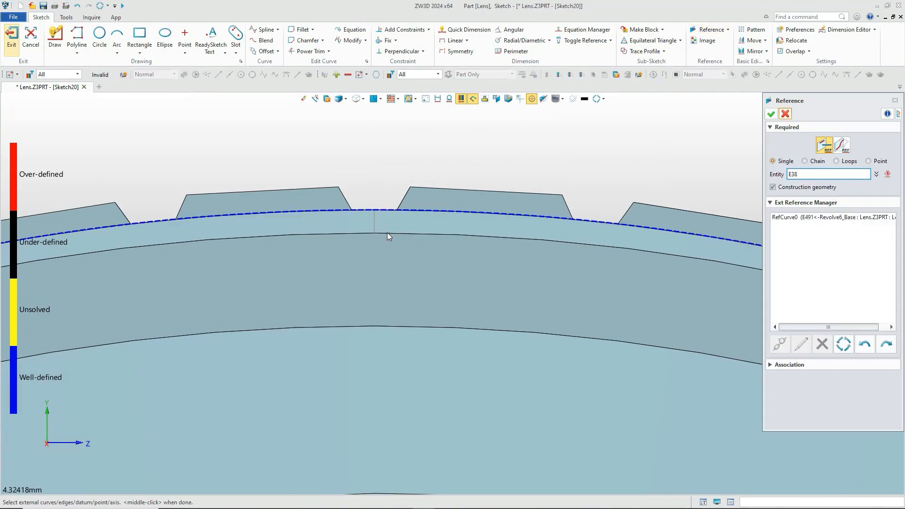
pyautogui.click(386, 233)
pyautogui.click(771, 114)
# Draw a vertical construction axis through the lens centre.
pyautogui.scroll(7, 370, 215)
pyautogui.click(77, 52)
pyautogui.click(96, 116)
pyautogui.scroll(-9, 426, 253)
pyautogui.scroll(-8, 426, 254)
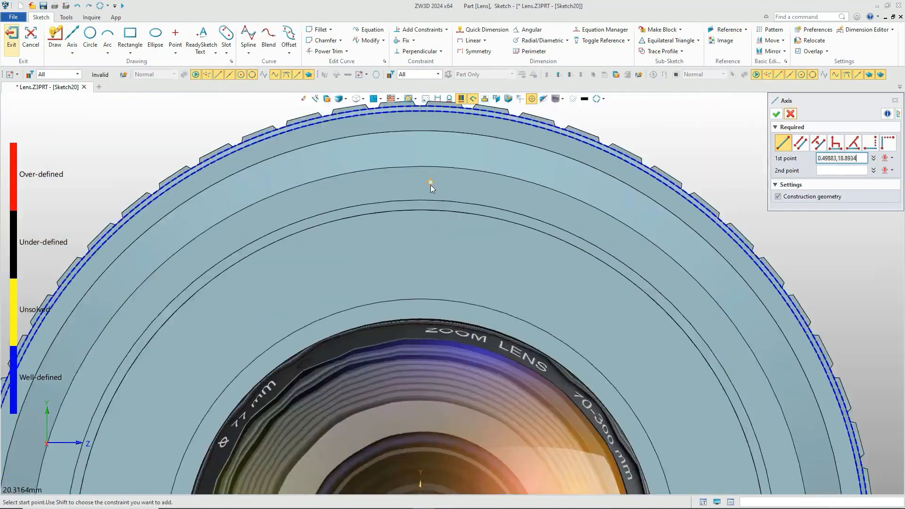
pyautogui.click(425, 456)
pyautogui.click(424, 349)
pyautogui.middleClick(429, 237)
# Draw an inverted V from the inner reference arc up to the outer arc at the vertical axis and back down.
pyautogui.scroll(10, 427, 233)
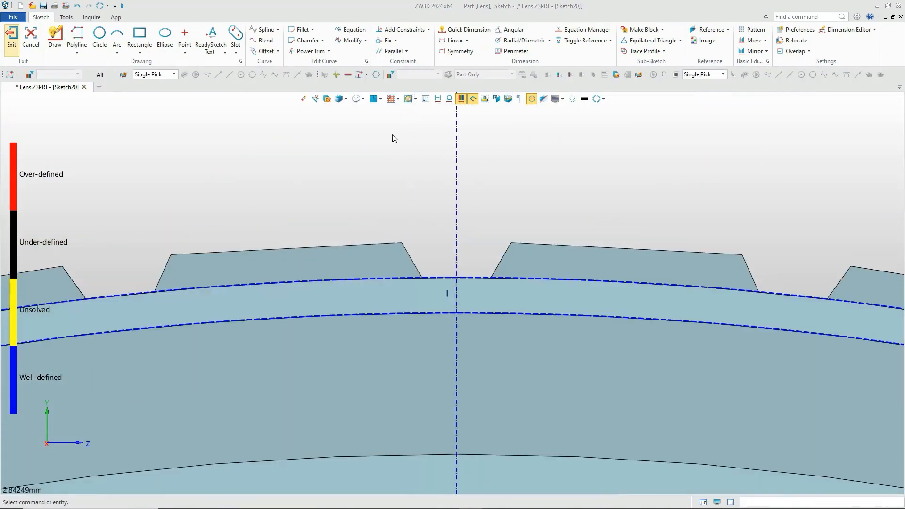
pyautogui.click(77, 34)
pyautogui.click(412, 313)
pyautogui.click(456, 277)
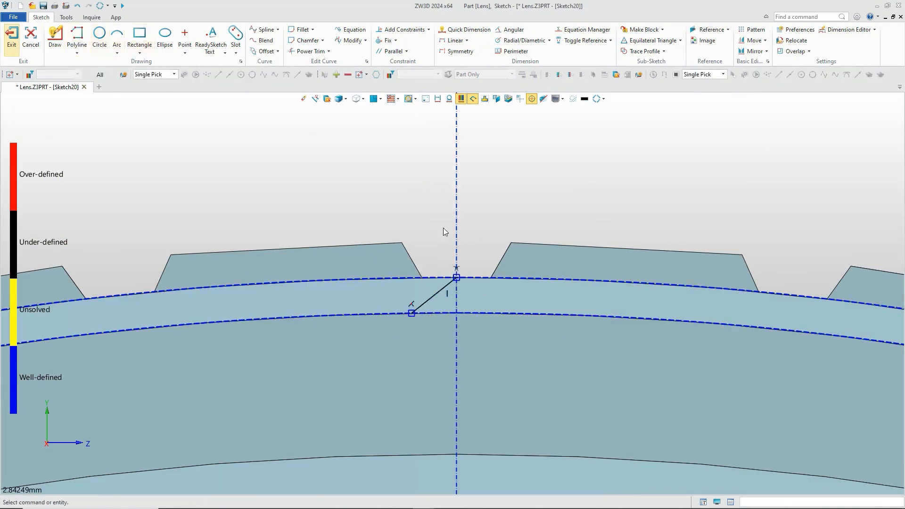
pyautogui.click(501, 313)
pyautogui.middleClick(489, 307)
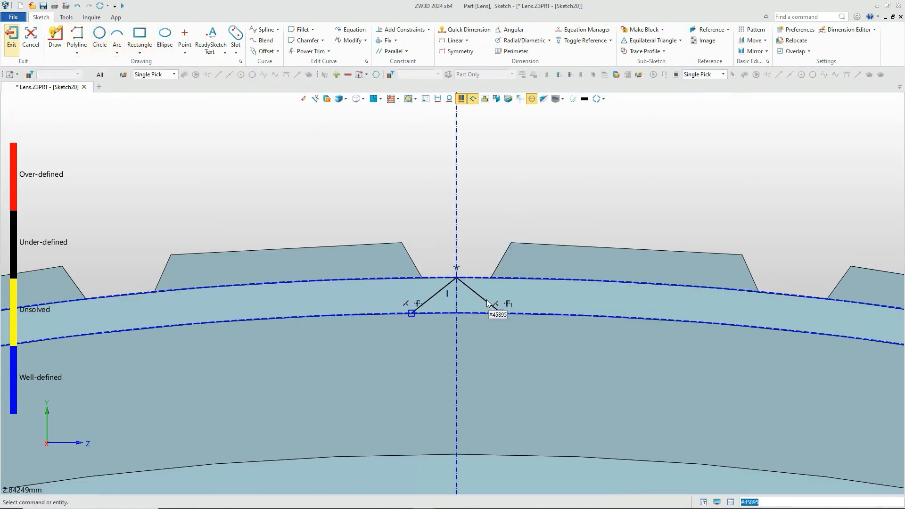
# Constrain the two slanted lines of the inverted V to equal length.
pyautogui.click(390, 51)
pyautogui.click(406, 50)
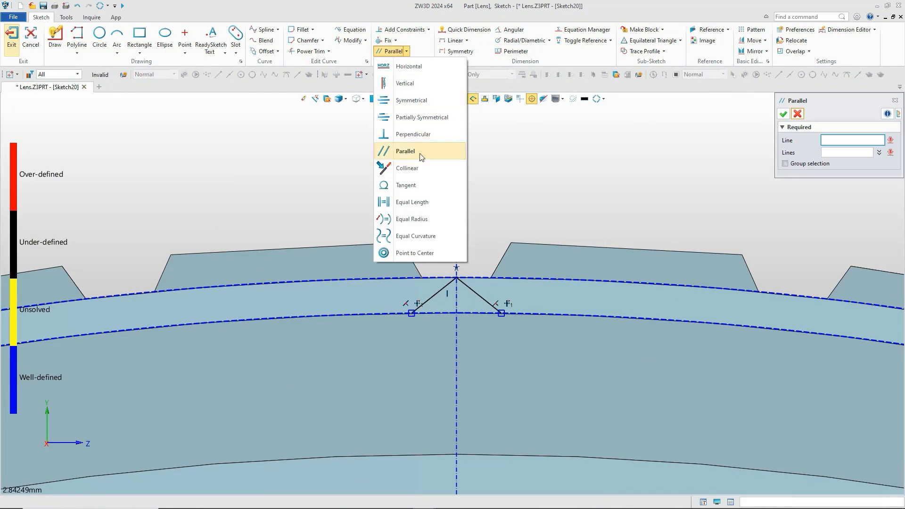
pyautogui.click(401, 199)
pyautogui.click(436, 292)
pyautogui.click(483, 299)
pyautogui.click(783, 114)
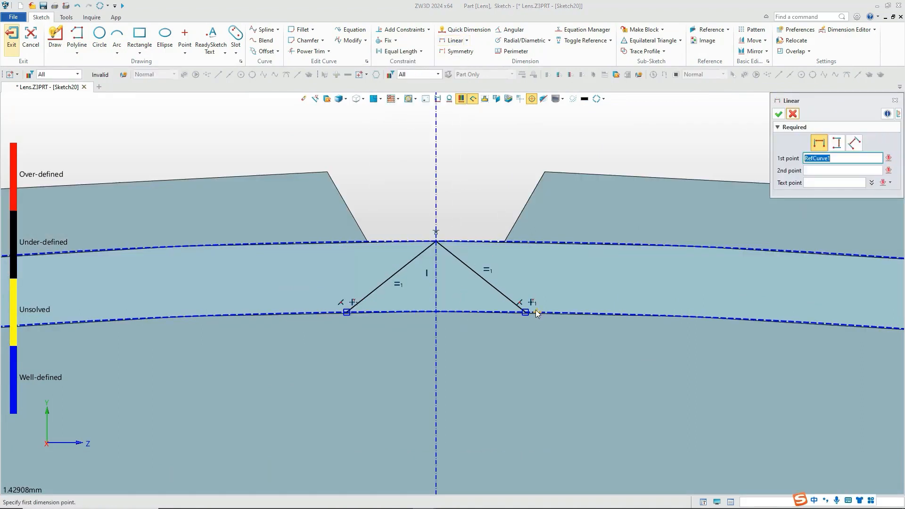
# Dimension the horizontal distance from the vertical axis to one lower end of the inverted V as 0.2 mm.
pyautogui.click(526, 312)
pyautogui.click(437, 305)
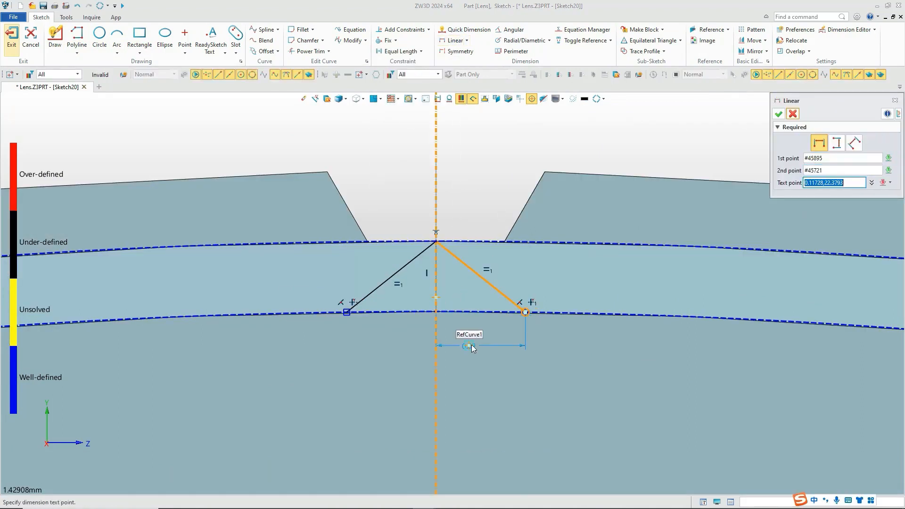
pyautogui.click(483, 335)
pyautogui.write('0.2')
pyautogui.press('Return')
pyautogui.click(782, 117)
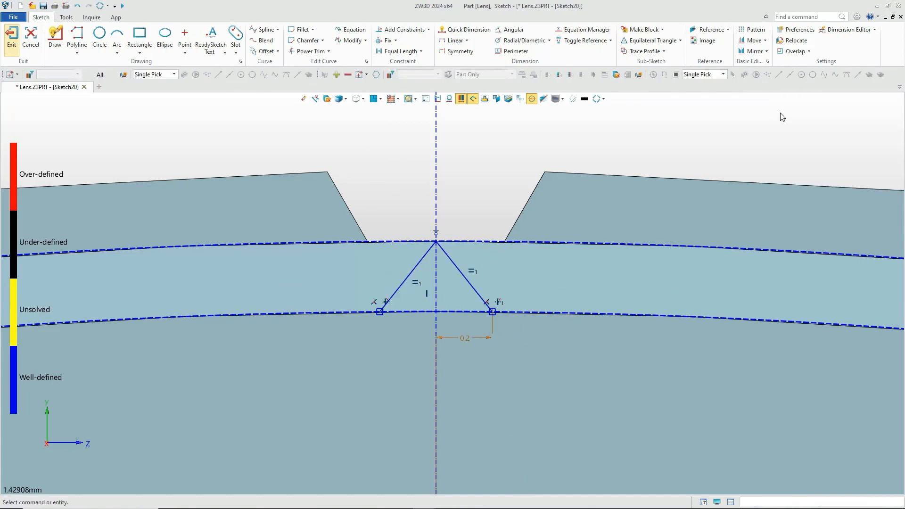
# Trace the triangular profile enclosed by the two slanted lines and the inner reference arc, and finish the sketch.
pyautogui.click(644, 52)
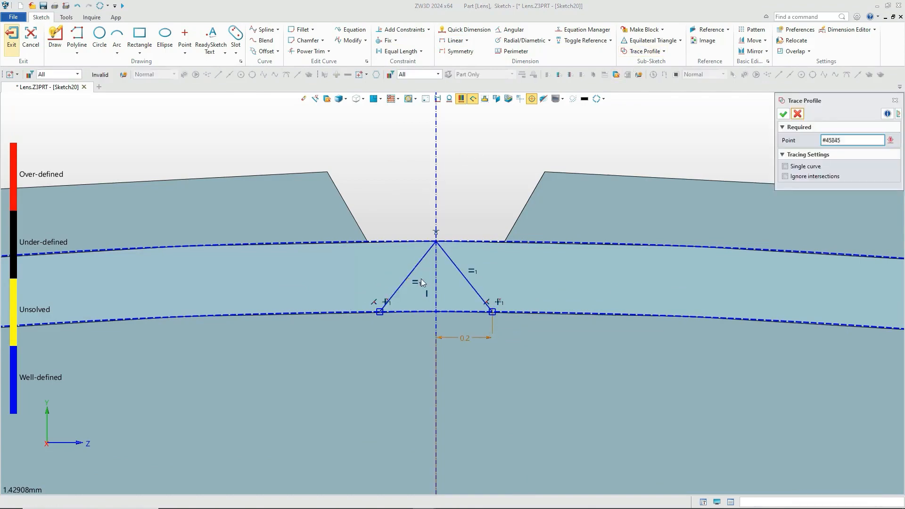
pyautogui.click(457, 312)
pyautogui.click(12, 37)
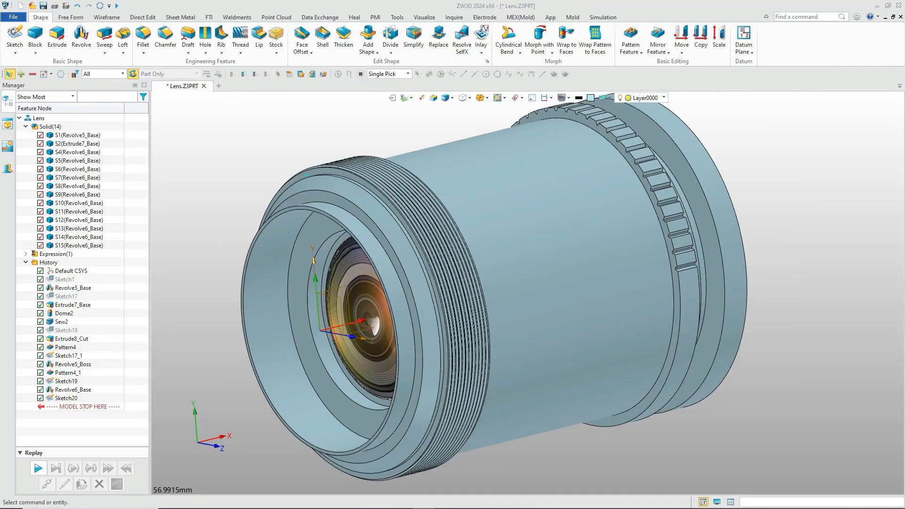
# Extrude the small triangular profile in two directions, with its start set to a point on the front edge of the toothed rings.
pyautogui.click(57, 38)
pyautogui.click(306, 179)
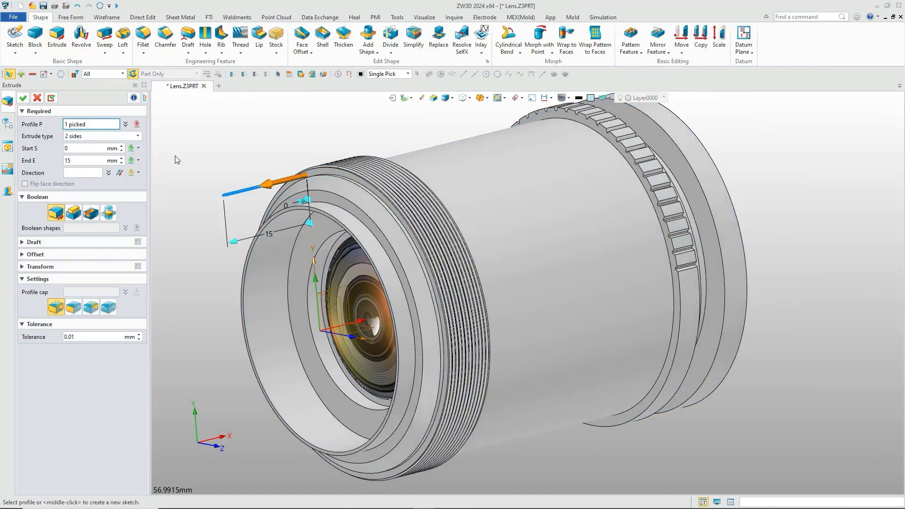
pyautogui.click(139, 148)
pyautogui.click(156, 208)
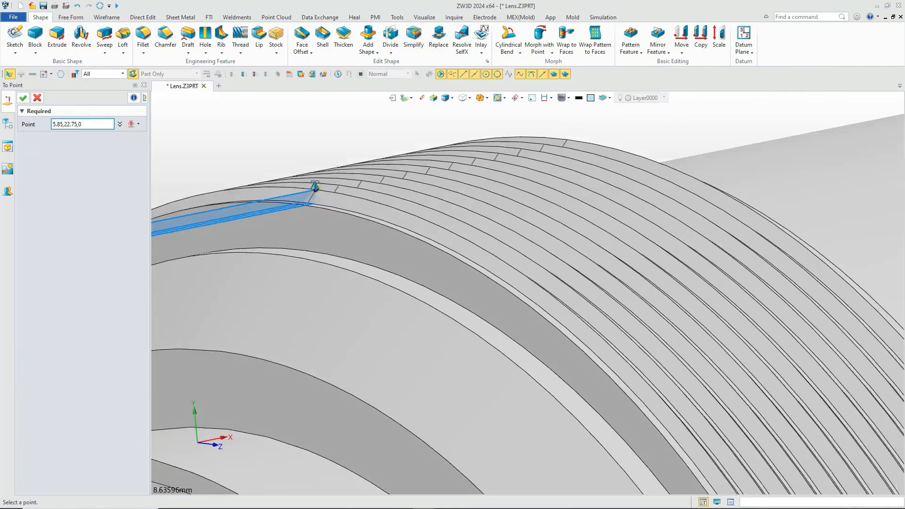
pyautogui.moveTo(315, 184); pyautogui.dragTo(303, 188, button='right')
pyautogui.click(309, 204)
# Set the extrusion's end to a point on the far edge of the last toothed ring.
pyautogui.click(139, 160)
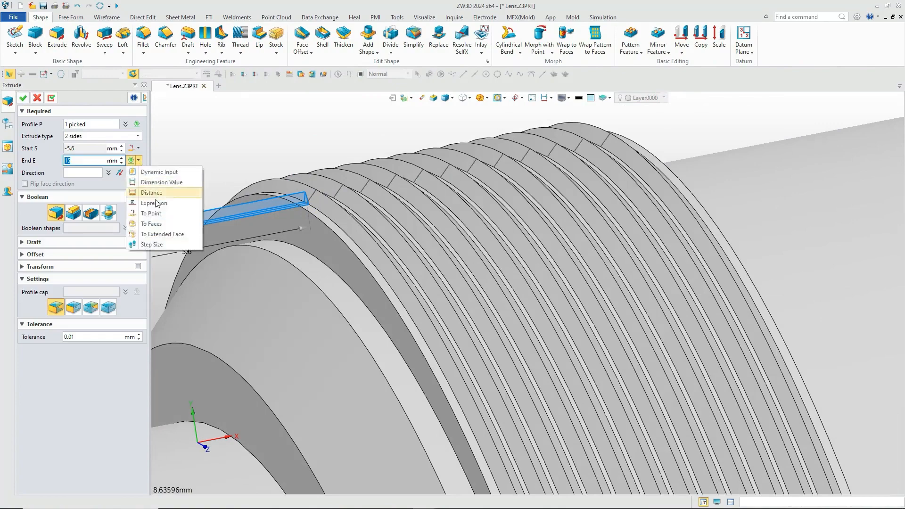
pyautogui.click(156, 214)
pyautogui.moveTo(653, 137); pyautogui.dragTo(598, 138, button='right')
pyautogui.scroll(6, 821, 124)
pyautogui.click(813, 121)
pyautogui.scroll(-6, 814, 121)
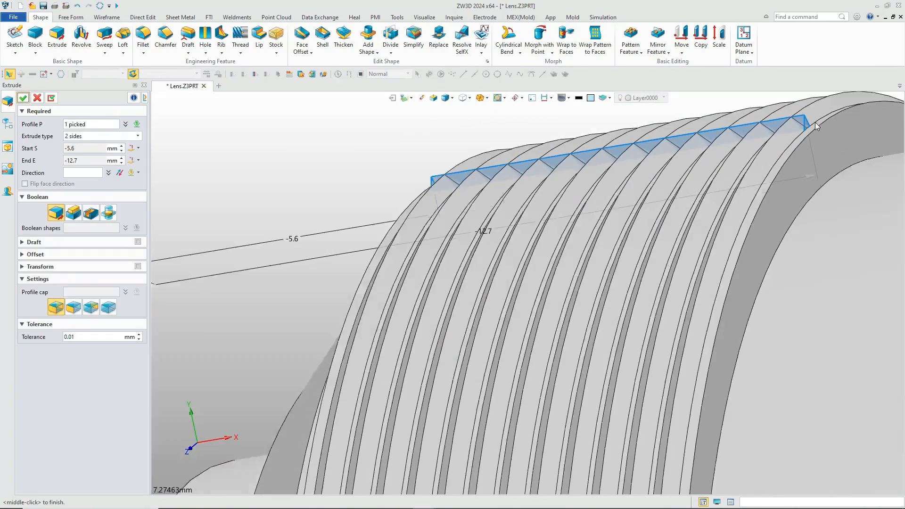
pyautogui.moveTo(813, 121); pyautogui.dragTo(844, 111, button='right')
# Intersect the extrusion with all the toothed ring solids and apply it, leaving a row of small pyramids.
pyautogui.click(108, 213)
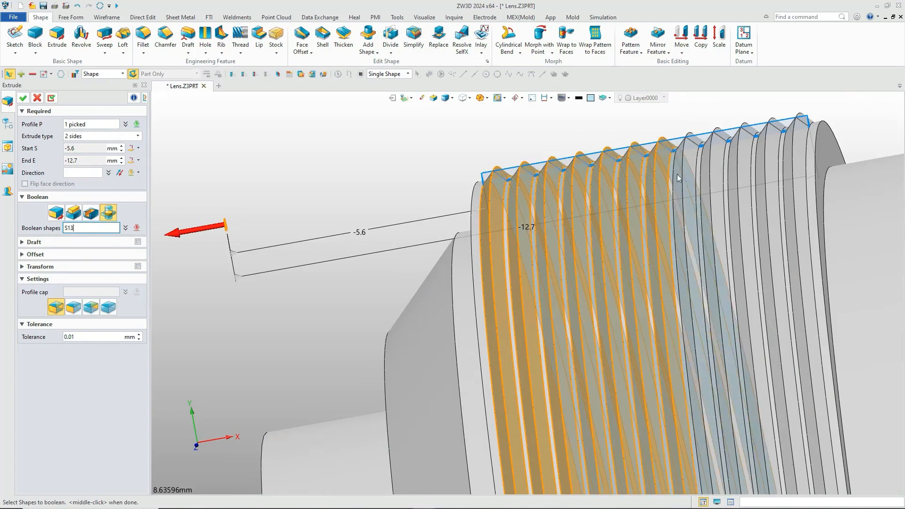
pyautogui.click(776, 156)
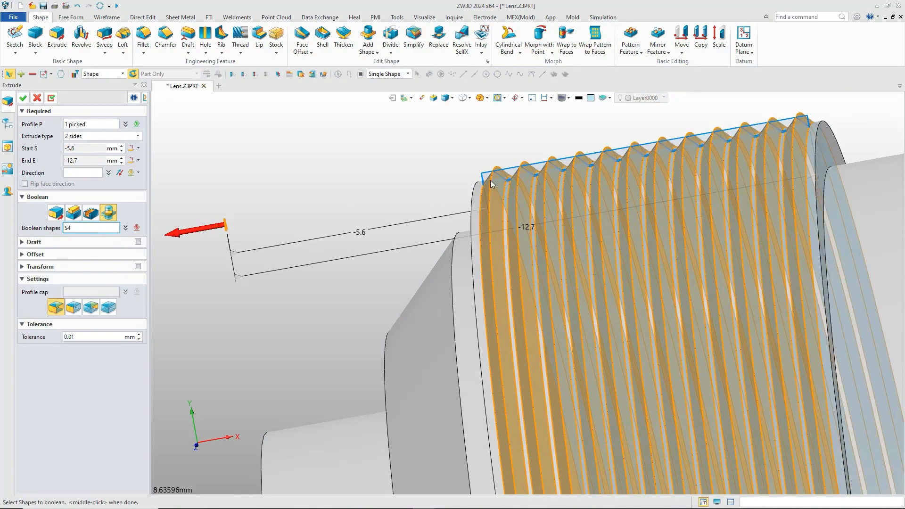
pyautogui.moveTo(491, 181); pyautogui.dragTo(493, 178, button='right')
pyautogui.click(26, 98)
pyautogui.moveTo(587, 185); pyautogui.dragTo(567, 181, button='right')
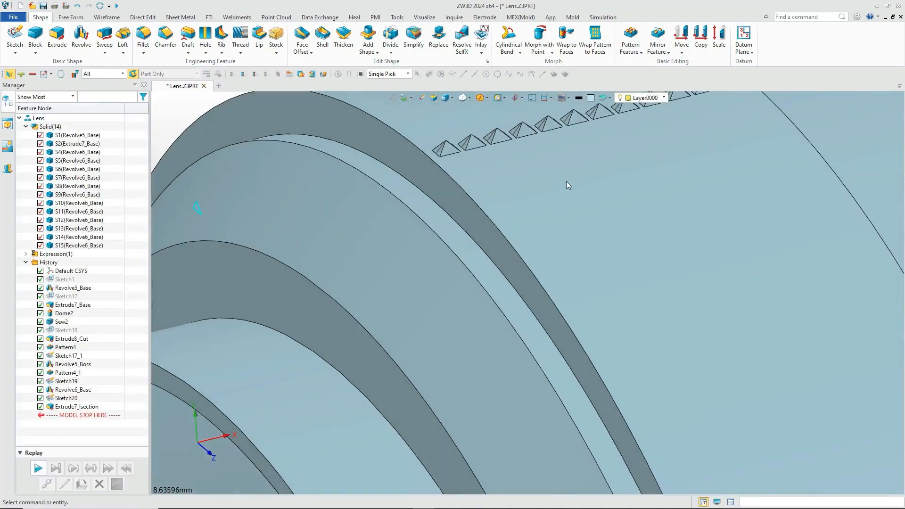
# Pattern the row of pyramids circularly about the X axis with 360/1.2 instances at 1.2 deg spacing.
pyautogui.moveTo(566, 181); pyautogui.dragTo(556, 287, button='middle')
pyautogui.scroll(2, 540, 278)
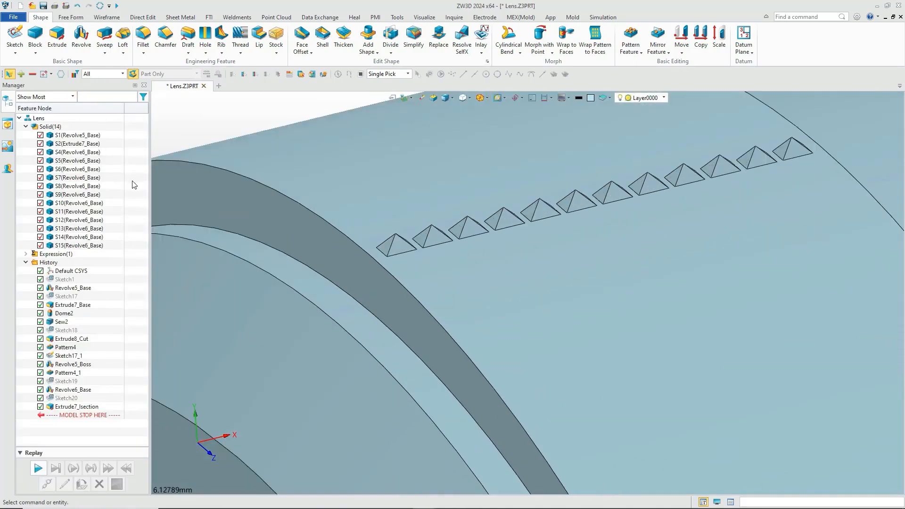
pyautogui.click(627, 45)
pyautogui.click(395, 247)
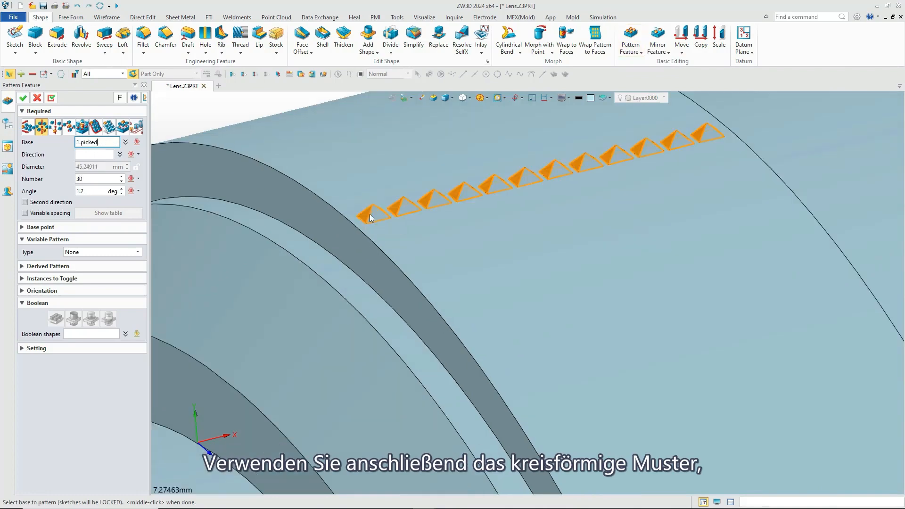
pyautogui.click(372, 217)
pyautogui.scroll(-4, 373, 216)
pyautogui.click(137, 154)
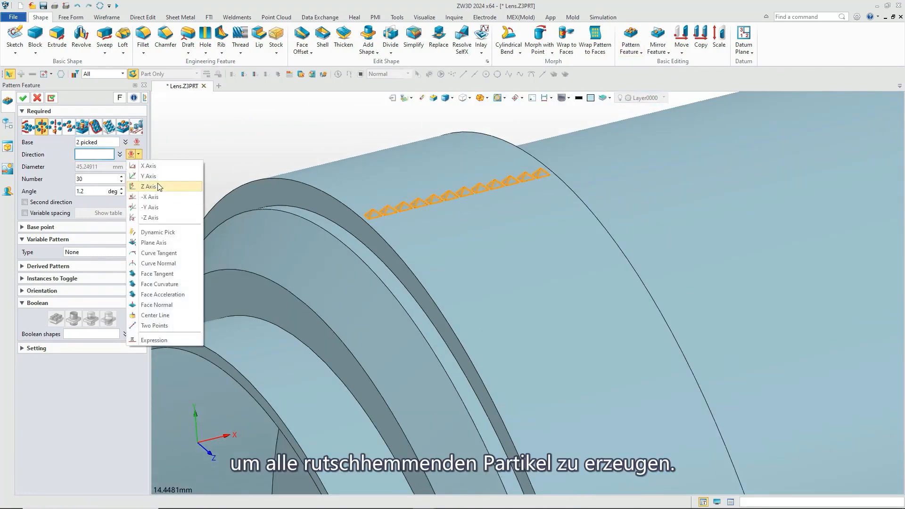
pyautogui.click(165, 167)
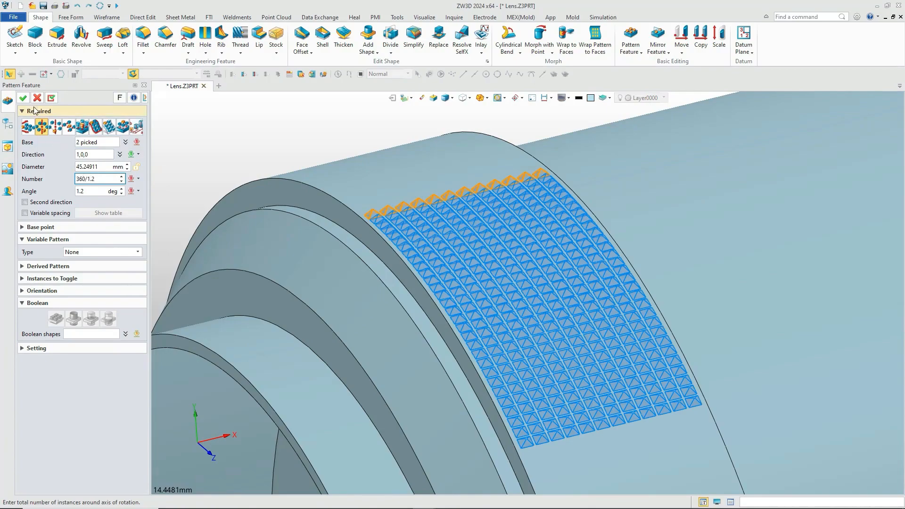
pyautogui.click(23, 98)
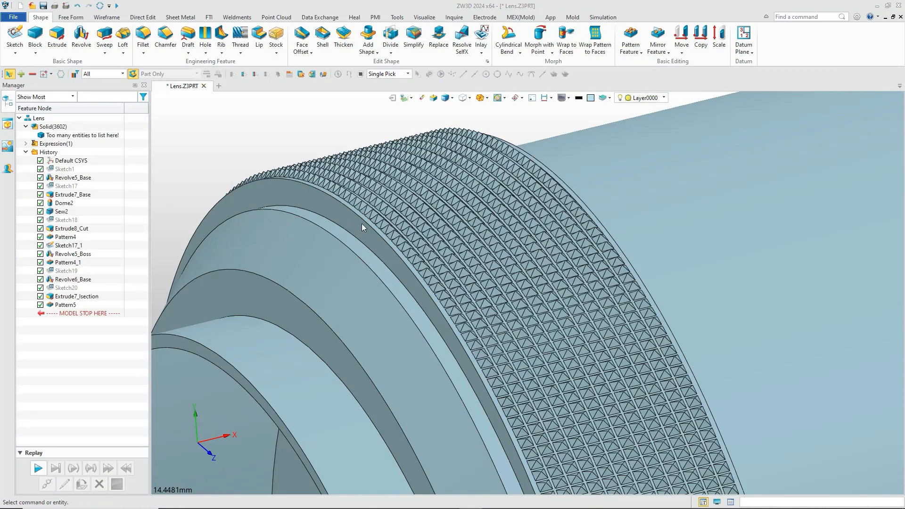
# Combine all the patterned pyramid solids with the lens barrel as the base shape using Add Shape.
pyautogui.scroll(-5, 363, 223)
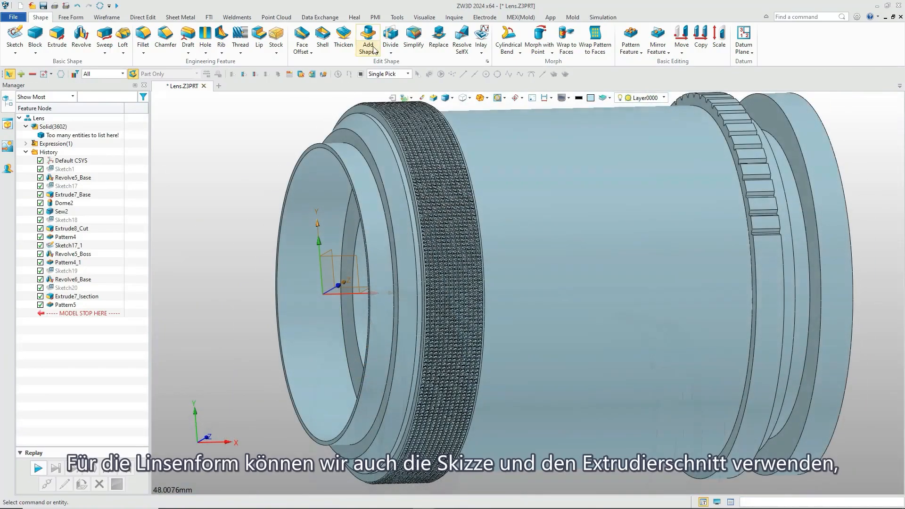
pyautogui.click(375, 50)
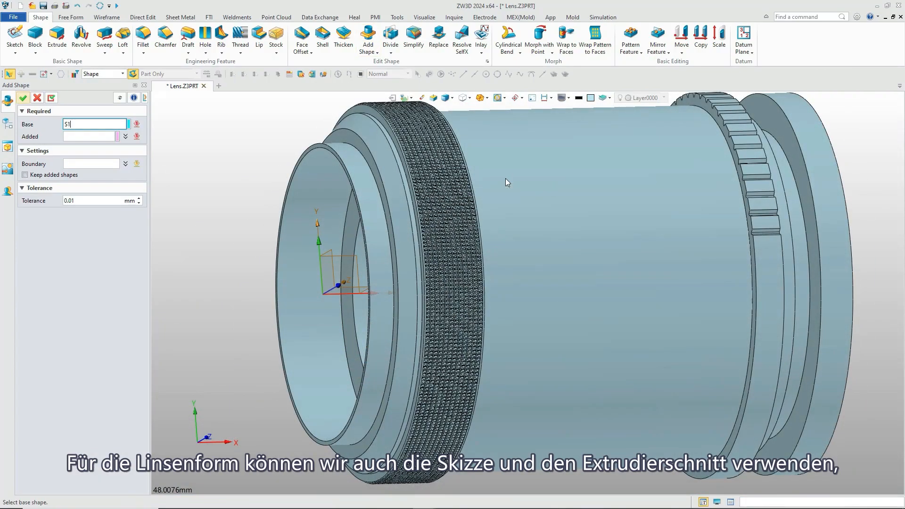
pyautogui.middleClick(505, 182)
pyautogui.scroll(-3, 264, 156)
pyautogui.moveTo(259, 109); pyautogui.dragTo(439, 363)
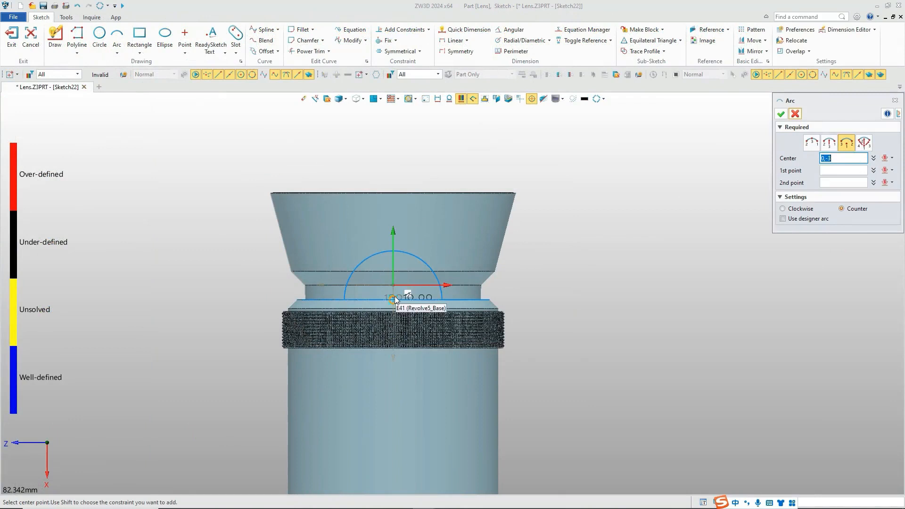
# Draw an arc of about 20.4 mm radius centred on the vertical axis, and make its endpoints symmetric about that axis.
pyautogui.click(394, 295)
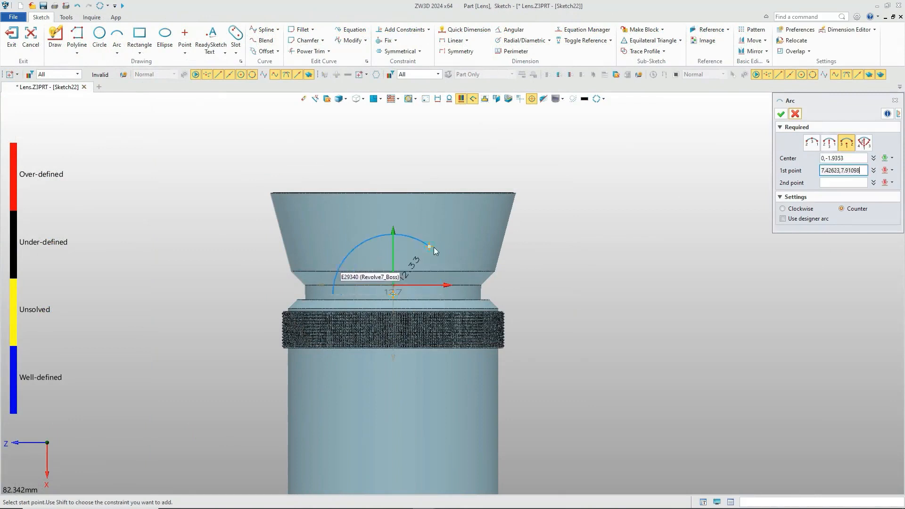
pyautogui.click(477, 242)
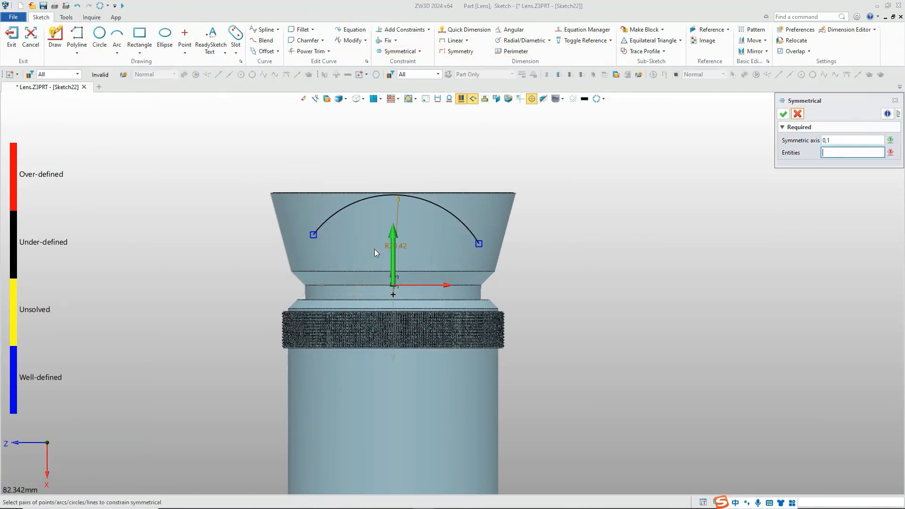
pyautogui.click(312, 234)
pyautogui.click(479, 243)
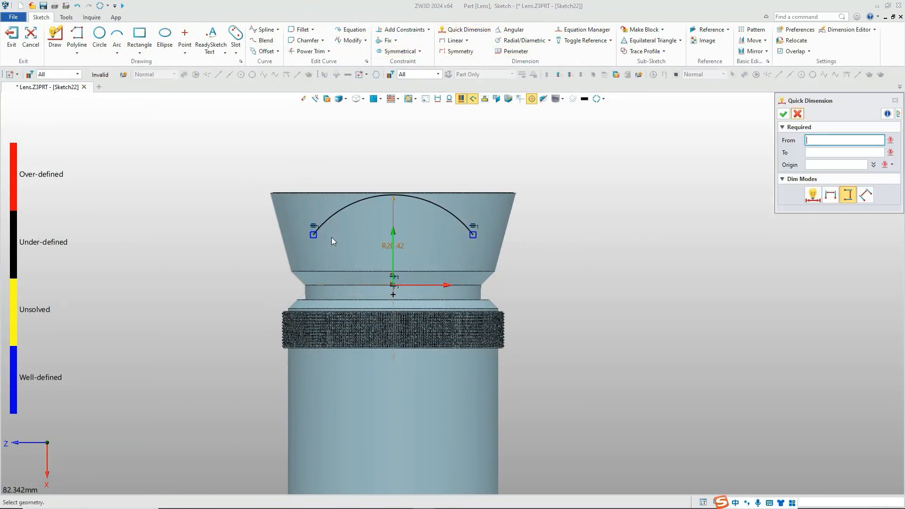
# Dimension the vertical distance from the arc's endpoint to the upper corner of the hood as 10.5 mm.
pyautogui.click(315, 233)
pyautogui.scroll(5, 275, 192)
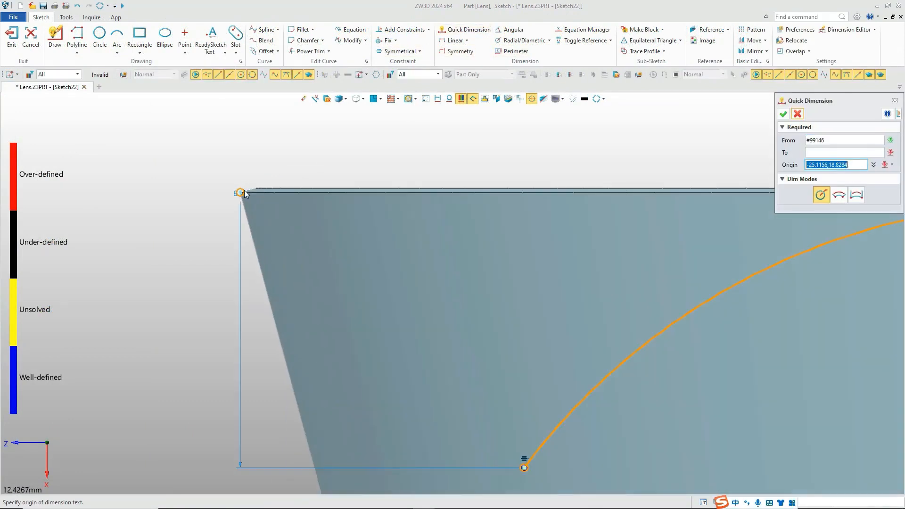
pyautogui.click(245, 194)
pyautogui.scroll(-2, 243, 198)
pyautogui.click(230, 261)
pyautogui.write('10.5')
pyautogui.press('Return')
pyautogui.press('Escape')
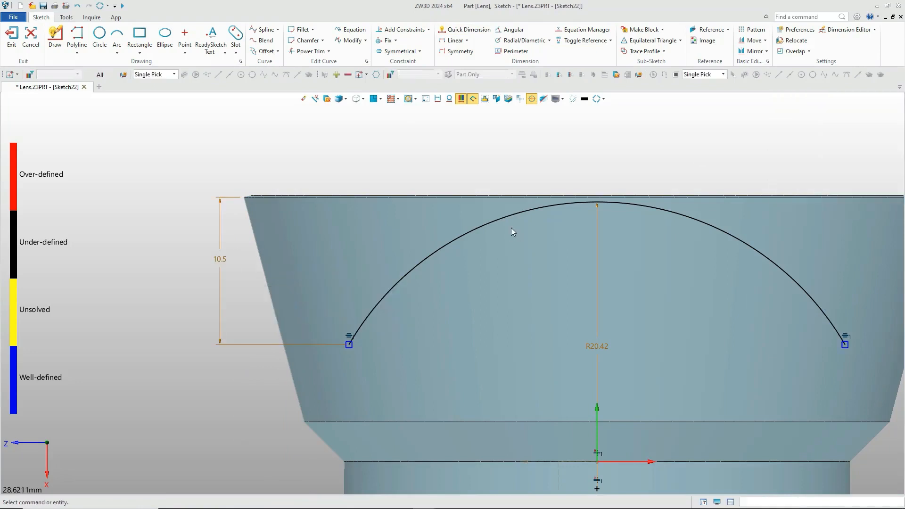
# Dimension the horizontal distance between the arc's two endpoints as 25 mm.
pyautogui.click(463, 32)
pyautogui.click(348, 345)
pyautogui.click(845, 344)
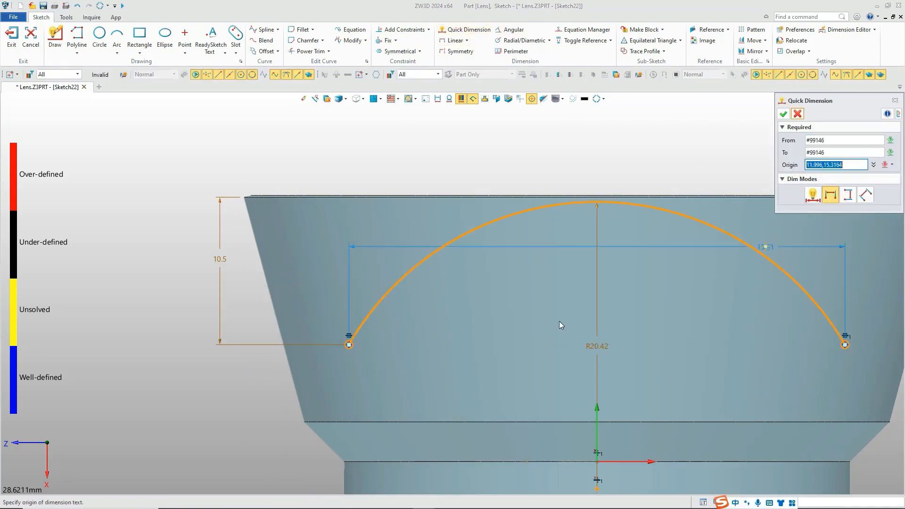
pyautogui.click(597, 262)
pyautogui.write('25')
pyautogui.press('Return')
pyautogui.press('Escape')
# Draw two slanted lines up from the arc's endpoints, joined by a horizontal line above the hood, to close the profile.
pyautogui.click(55, 37)
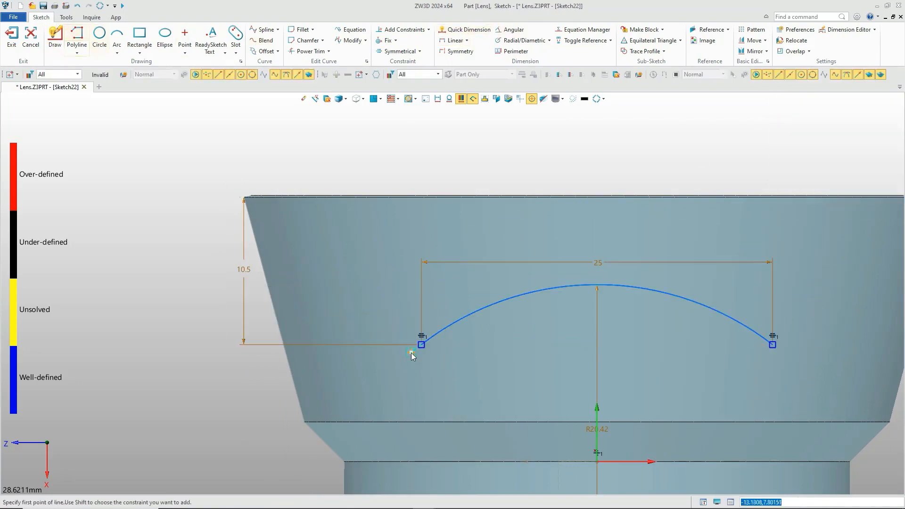
pyautogui.click(421, 345)
pyautogui.click(267, 123)
pyautogui.moveTo(277, 125); pyautogui.dragTo(111, 151, button='middle')
pyautogui.click(784, 149)
pyautogui.click(607, 371)
pyautogui.press('Escape')
# Constrain the two slanted lines to be symmetric about the vertical axis.
pyautogui.click(399, 51)
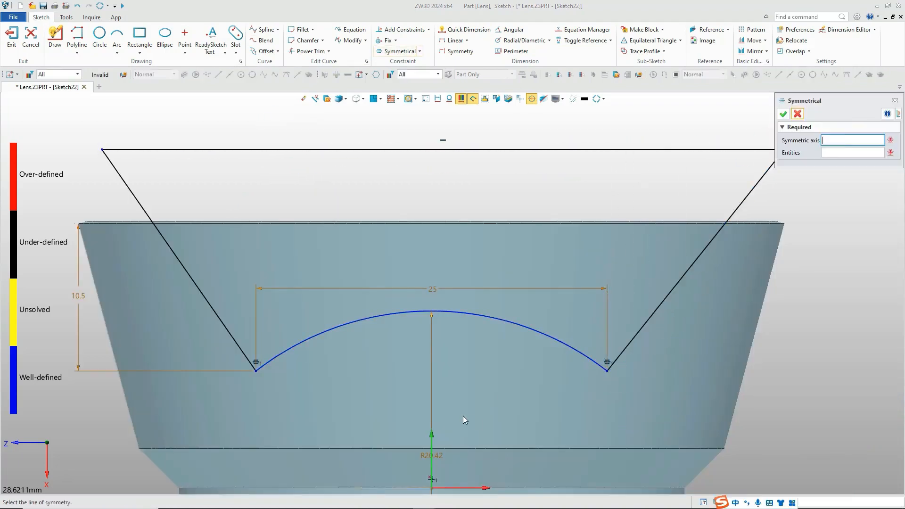
pyautogui.click(431, 453)
pyautogui.click(236, 343)
pyautogui.click(633, 337)
# Dimension the cutout profile as 15 mm high and its upper horizontal line as 42 mm long, and finish the sketch.
pyautogui.click(464, 30)
pyautogui.click(107, 156)
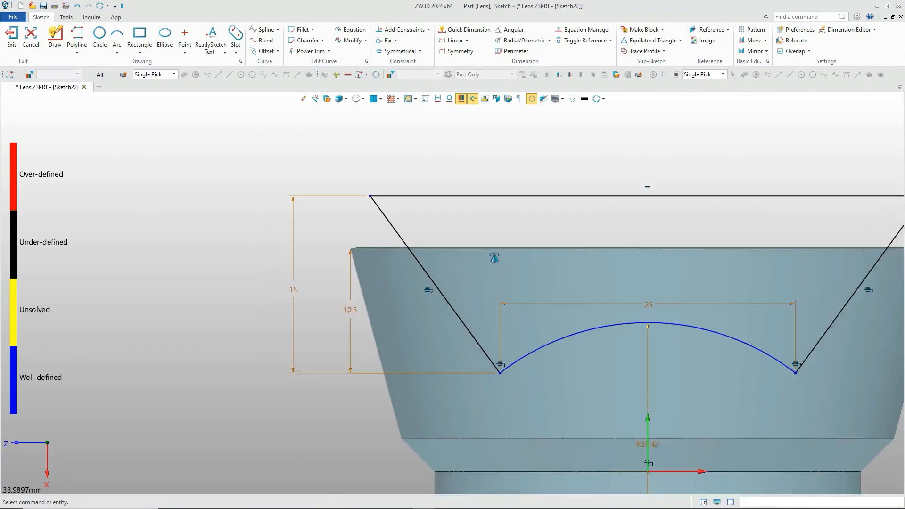
pyautogui.click(519, 211)
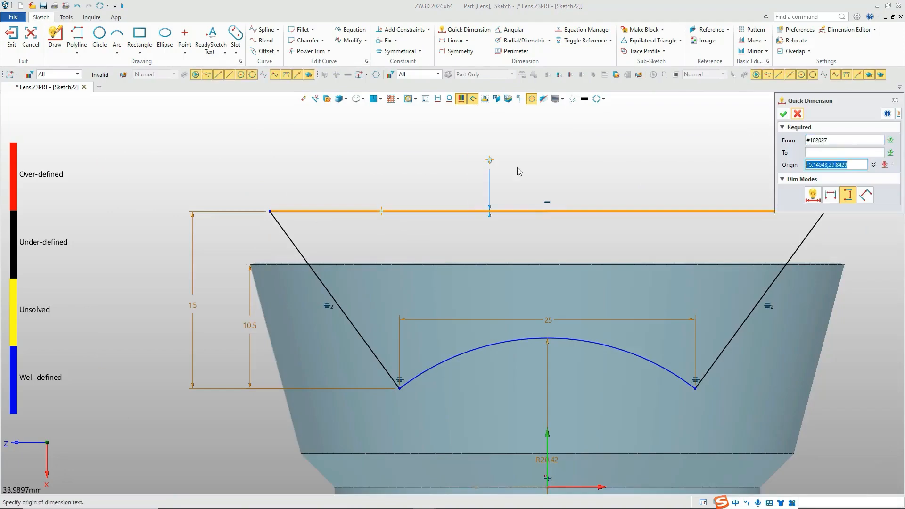
pyautogui.click(556, 171)
pyautogui.write('42')
pyautogui.press('Return')
pyautogui.press('Escape')
pyautogui.scroll(-8, 475, 198)
pyautogui.click(11, 38)
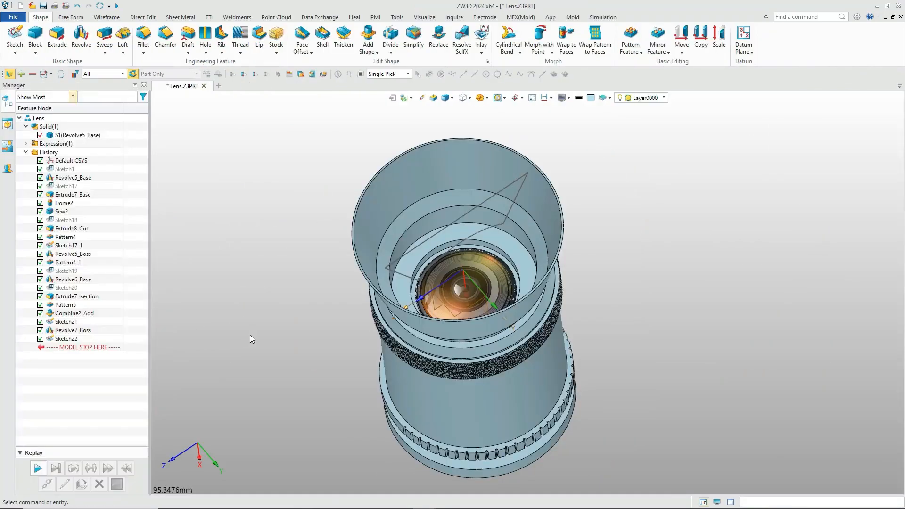
# Cut the hood with a symmetrical extrusion of the closed arc profile, ending at 25.21561 mm.
pyautogui.click(57, 36)
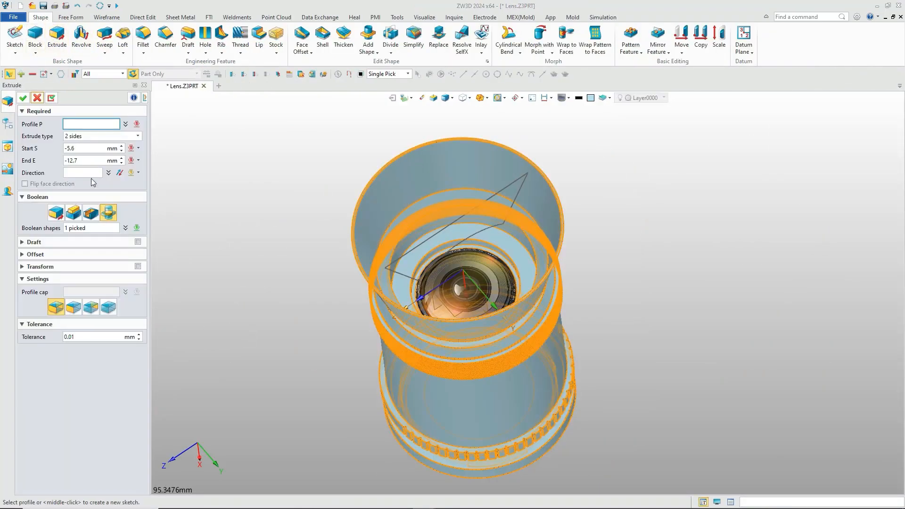
pyautogui.click(91, 212)
pyautogui.click(454, 222)
pyautogui.moveTo(454, 221); pyautogui.dragTo(473, 166, button='right')
pyautogui.click(105, 136)
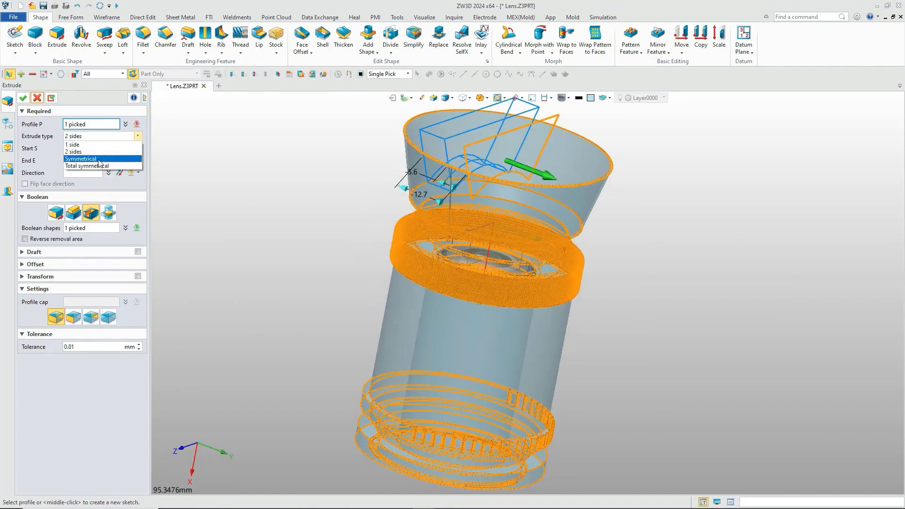
pyautogui.click(98, 161)
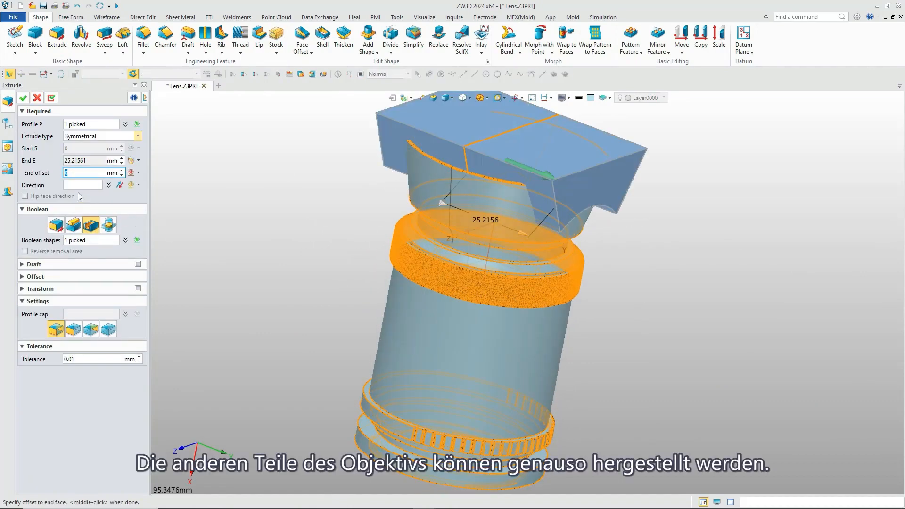
pyautogui.click(23, 98)
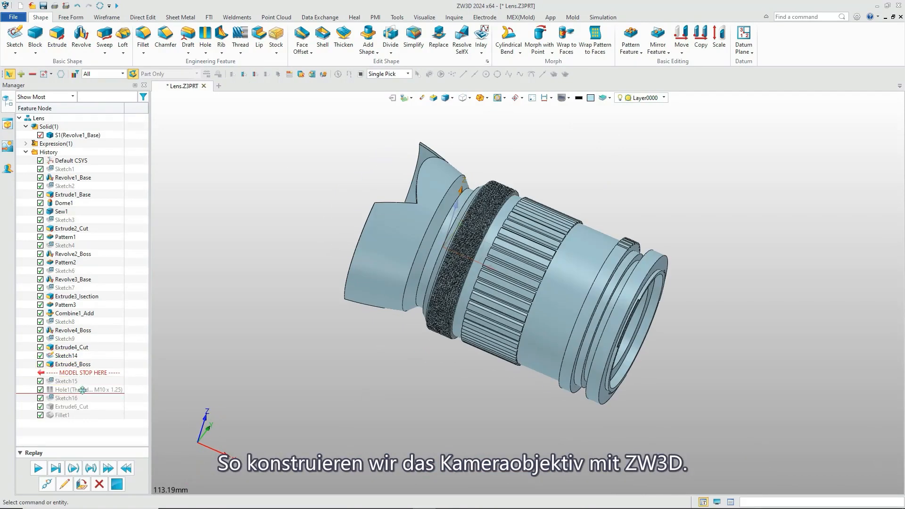
# Advance the model history stop past the M10 x 1.25 threaded hole, the final extruded cut and the fillet.
pyautogui.moveTo(82, 390); pyautogui.dragTo(89, 394)
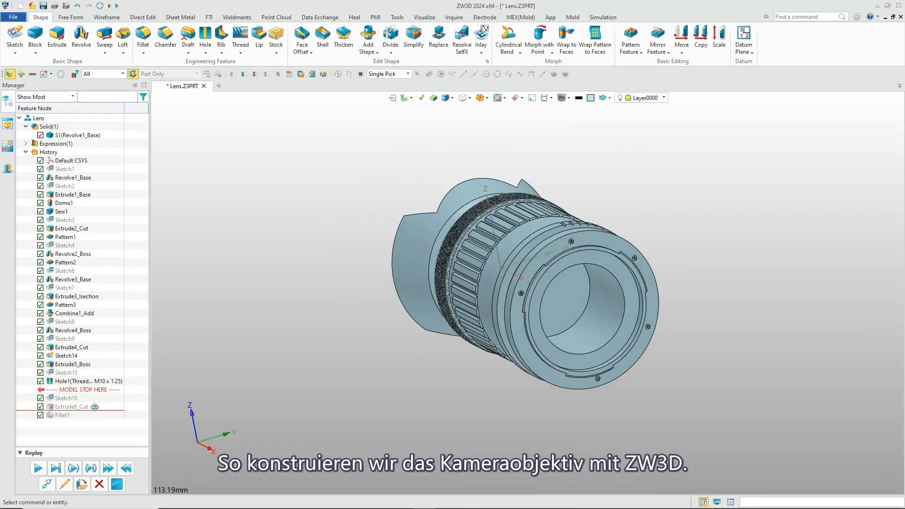
pyautogui.moveTo(94, 407); pyautogui.dragTo(89, 417)
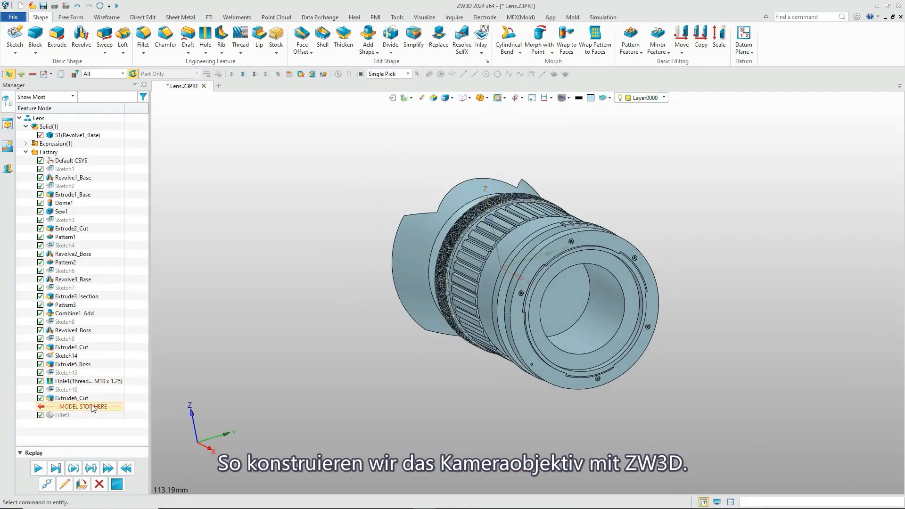
pyautogui.moveTo(549, 377); pyautogui.dragTo(283, 414, button='right')
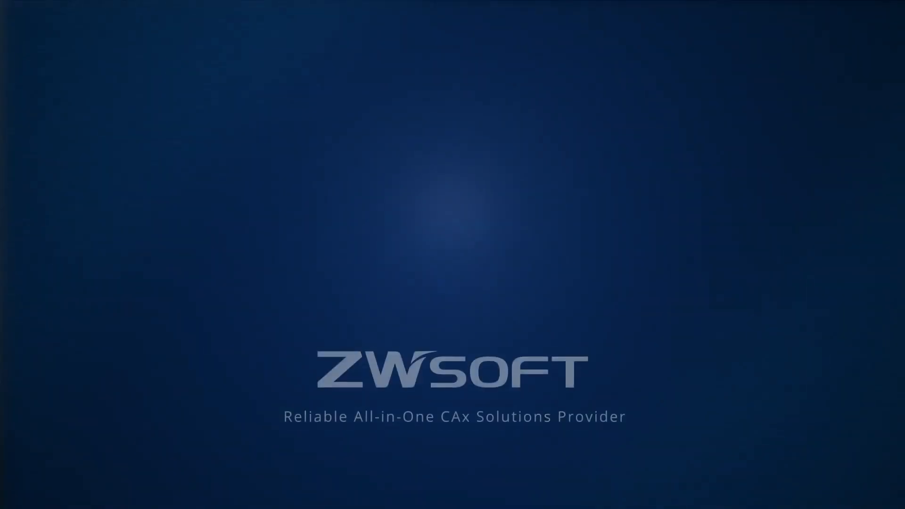